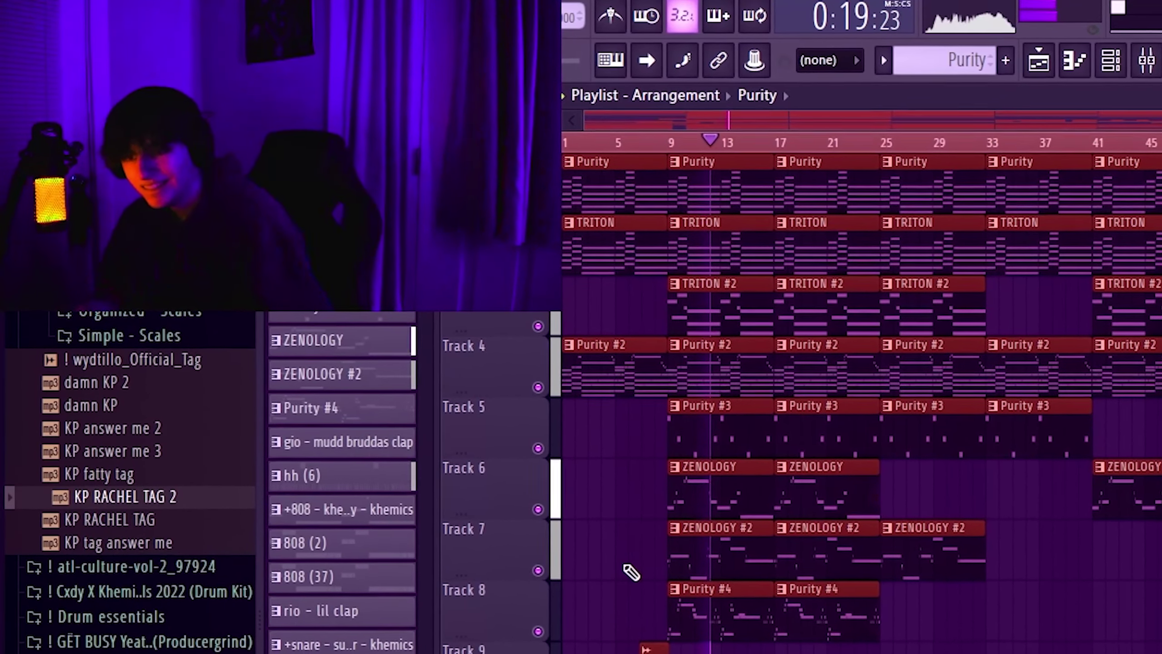
Step: Stop the Purity beat's playback so the clock resets to 0:00:00
key("space")
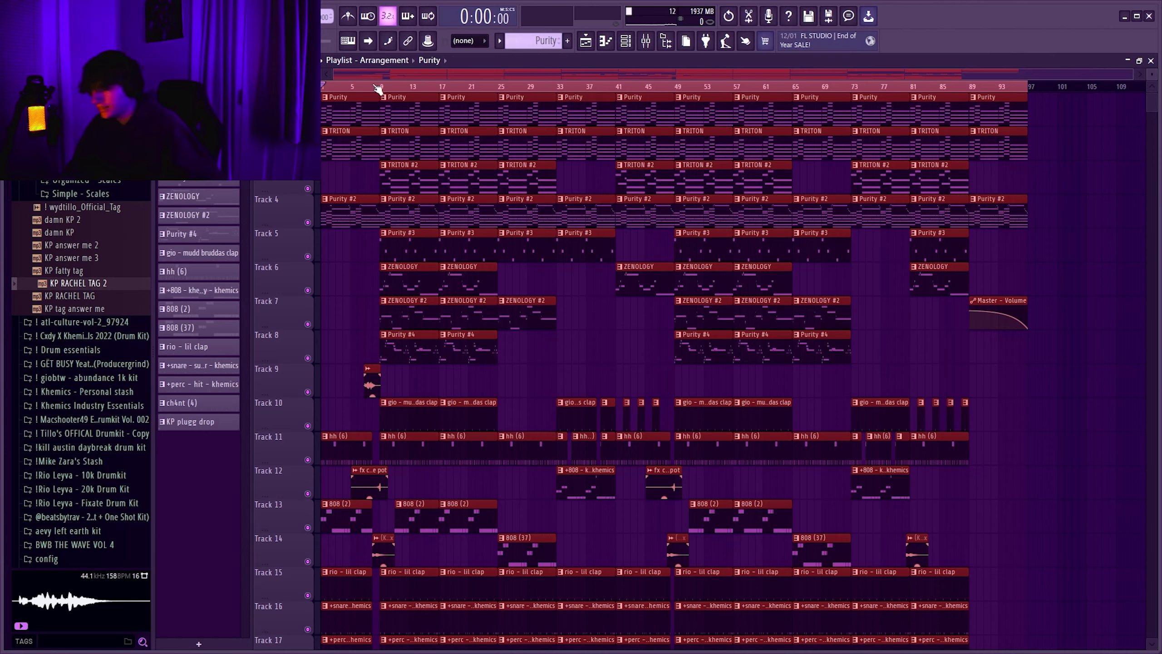
Step: Show the Purity chord notes (C#4 to D#5) and its Dawn Breeze preset
key("F7")
key("F6")
left_click(398, 127)
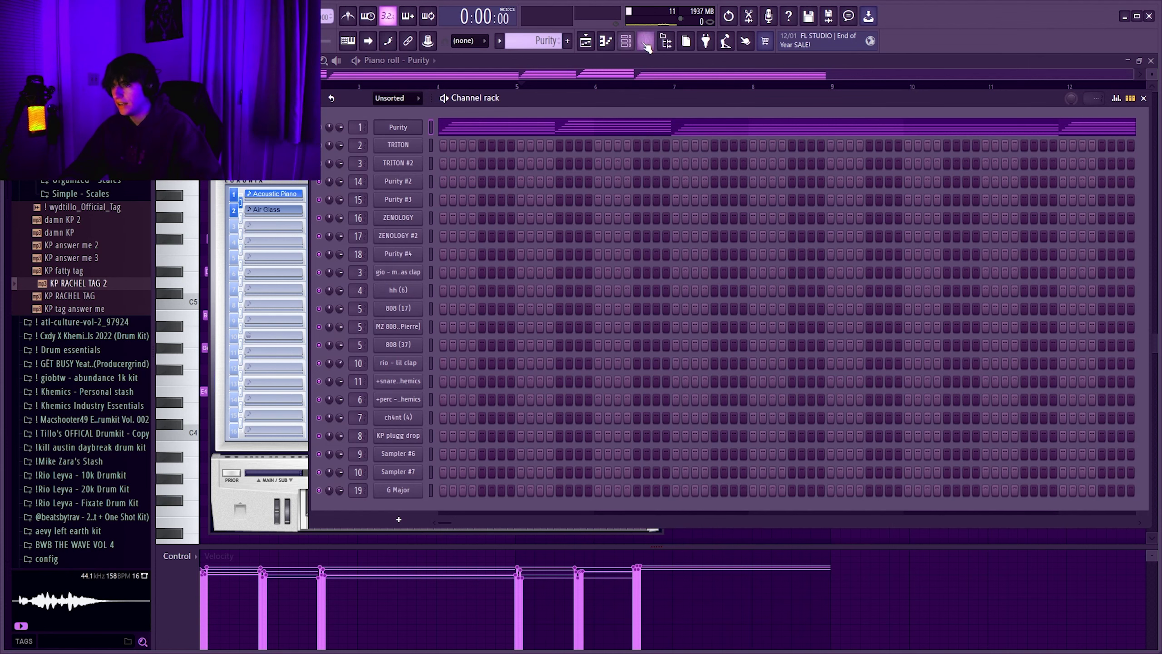
Step: Show Insert 1's Fruity Stereo Enhancer and the ValhallaSupermassive reverb's preset list
left_click(646, 41)
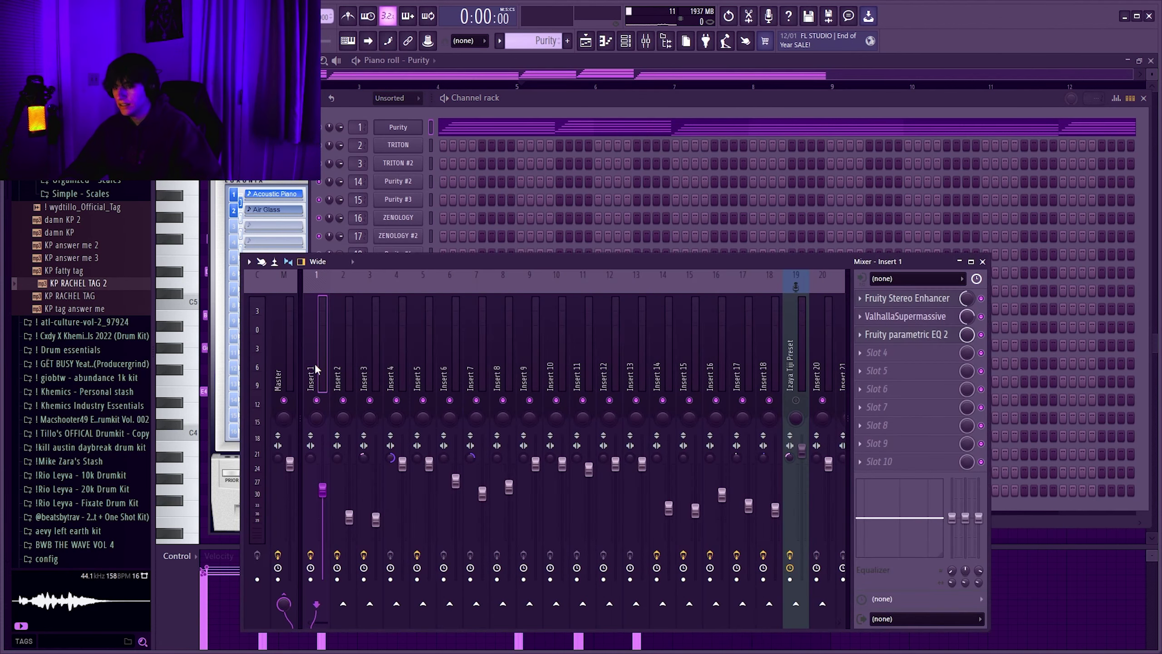
left_click(897, 302)
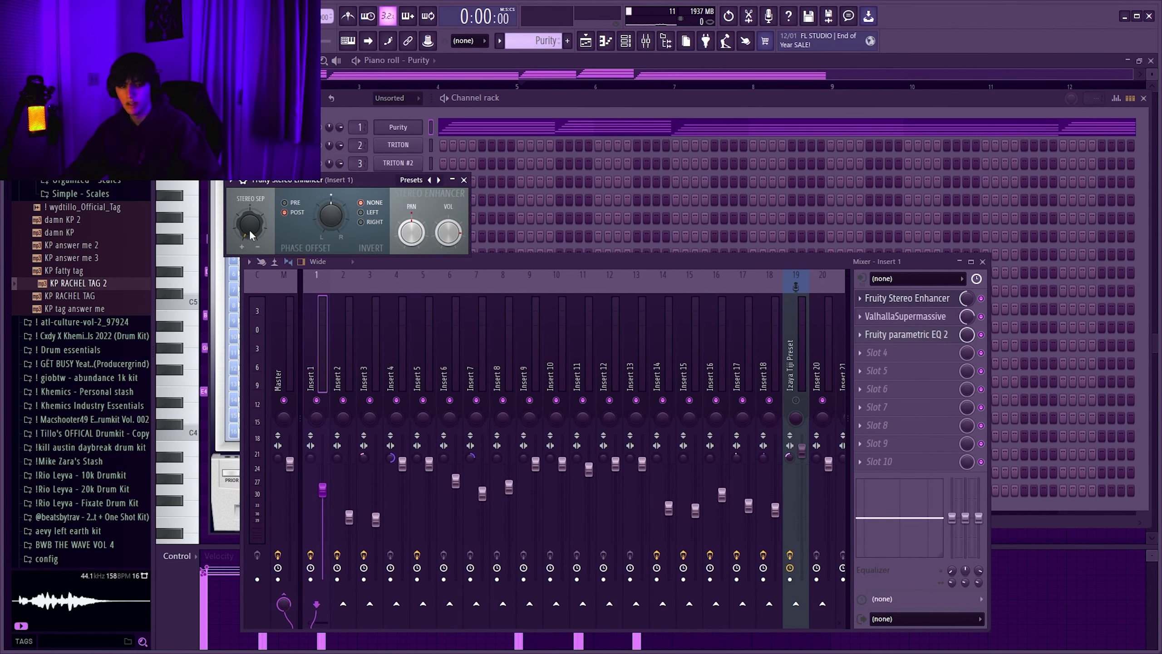
left_click(905, 315)
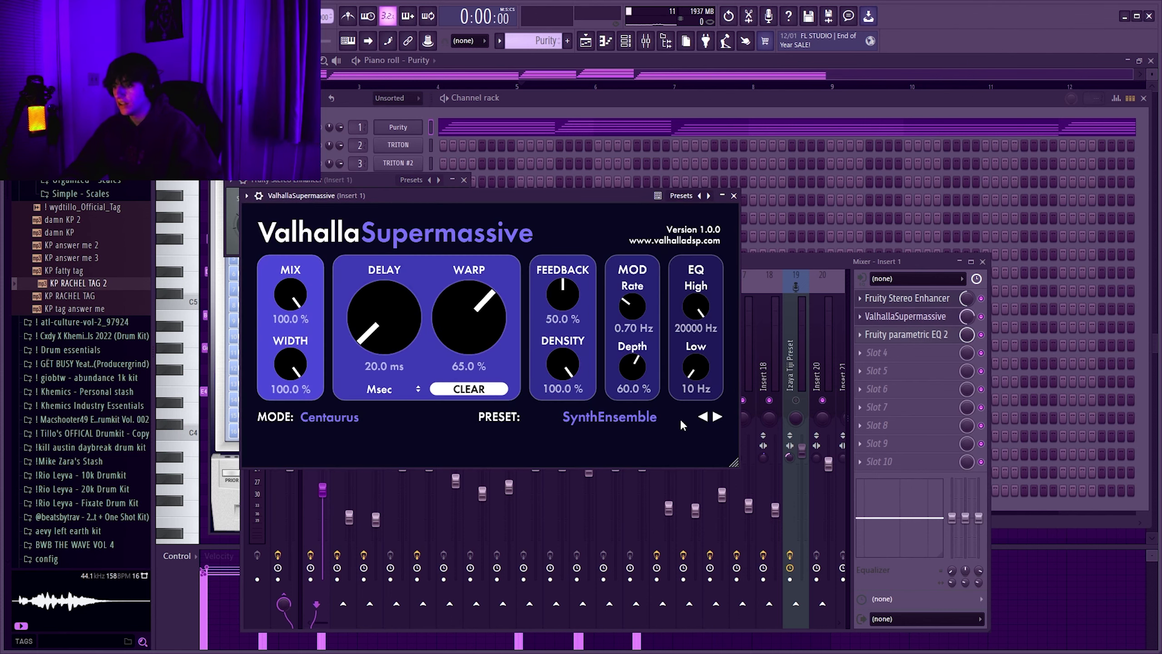
left_click(647, 425)
mouse_move(554, 538)
mouse_move(693, 525)
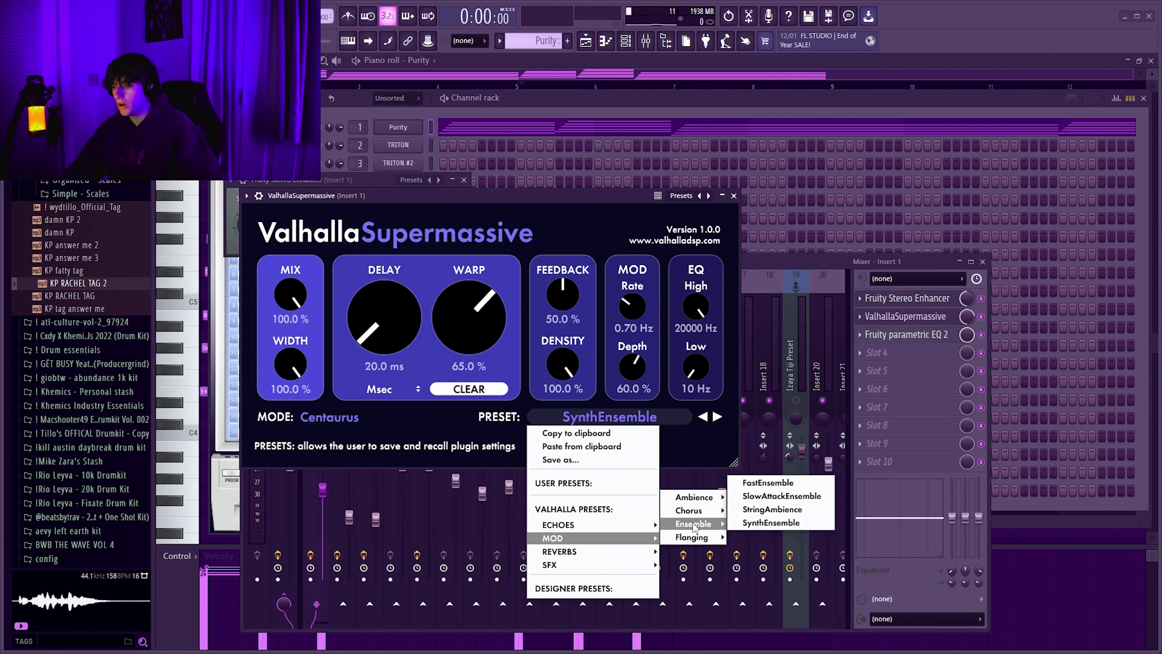
Step: Show Insert 1's Fruity Parametric EQ 2, then bring the Channel rack forward
left_click(908, 335)
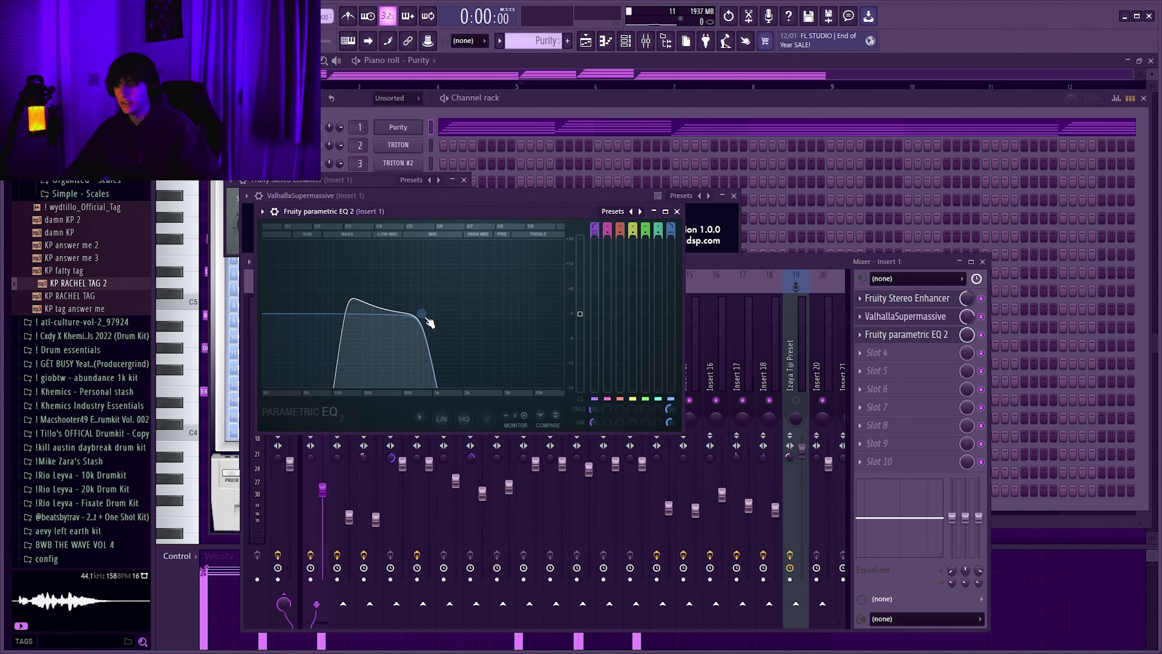
left_click(676, 211)
left_click(446, 98)
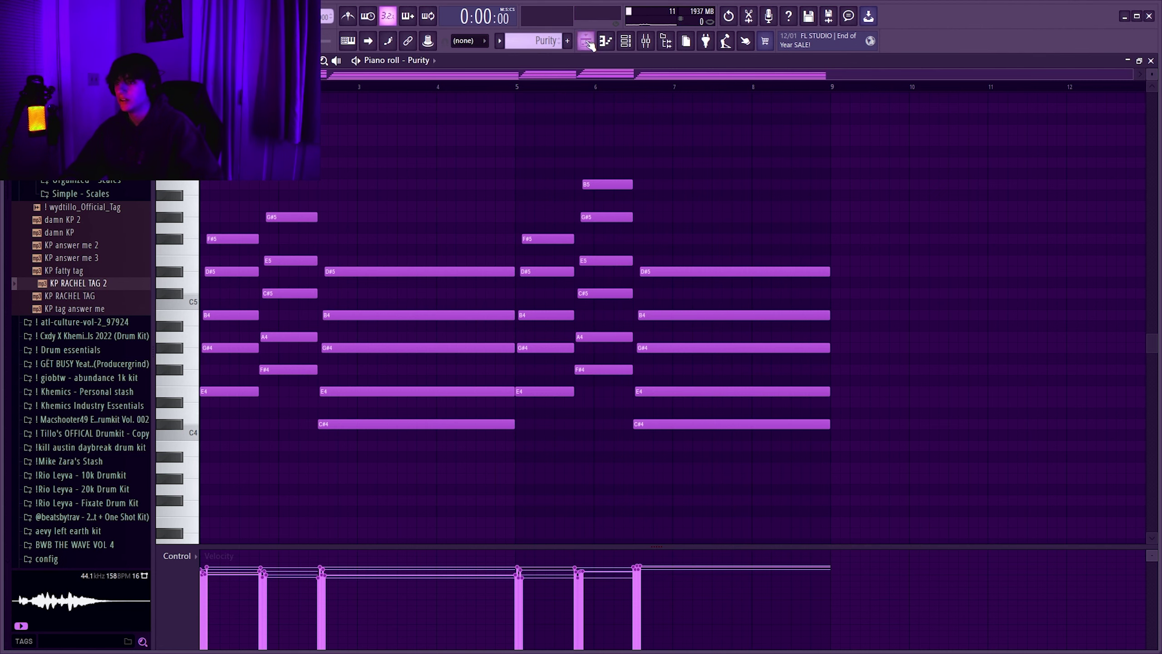
Step: Select the TRITON channel and show its synth sound
left_click(586, 41)
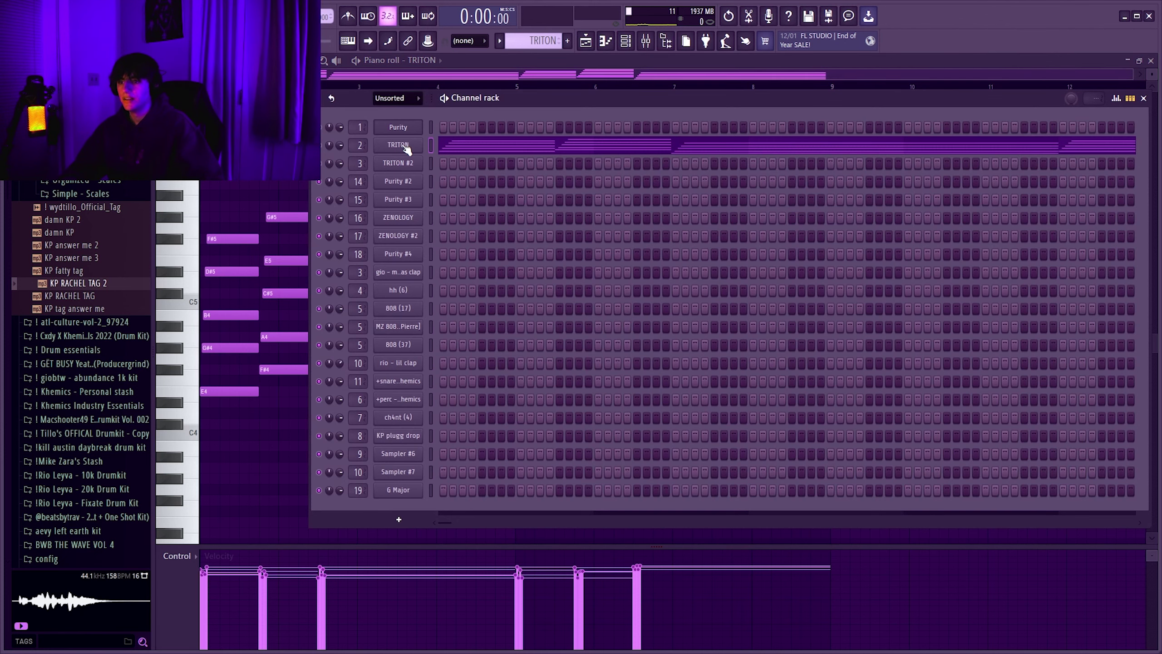
left_click(414, 183)
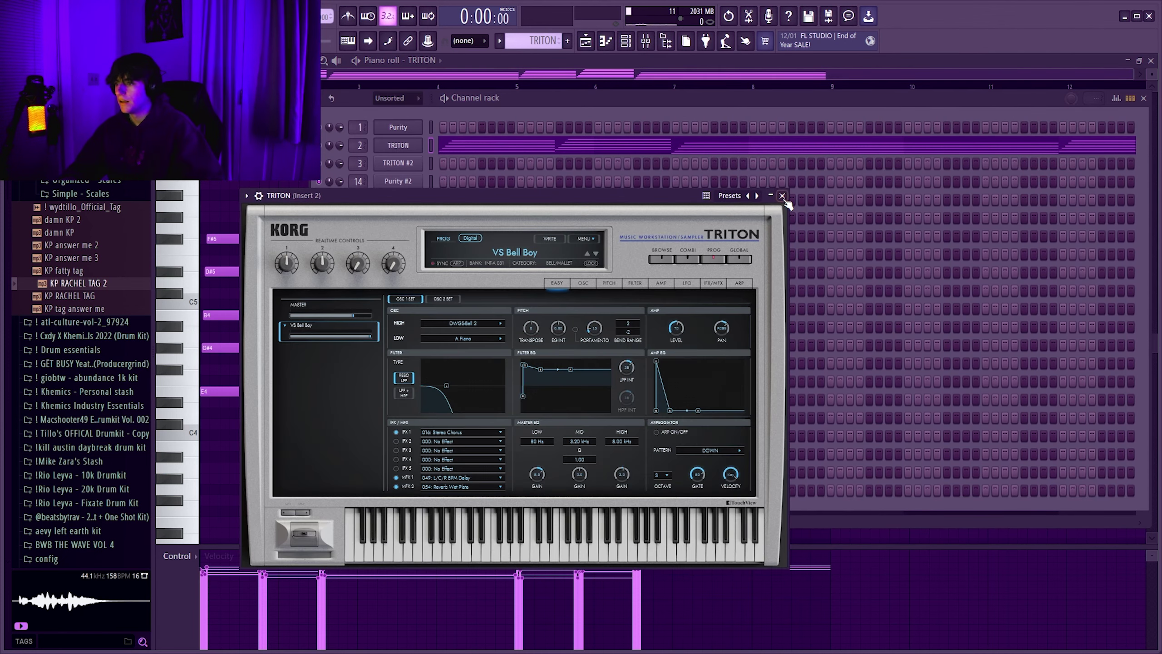
left_click(784, 200)
Step: Open the TRITON bell clip's notes from the arrangement and play them
left_click(605, 43)
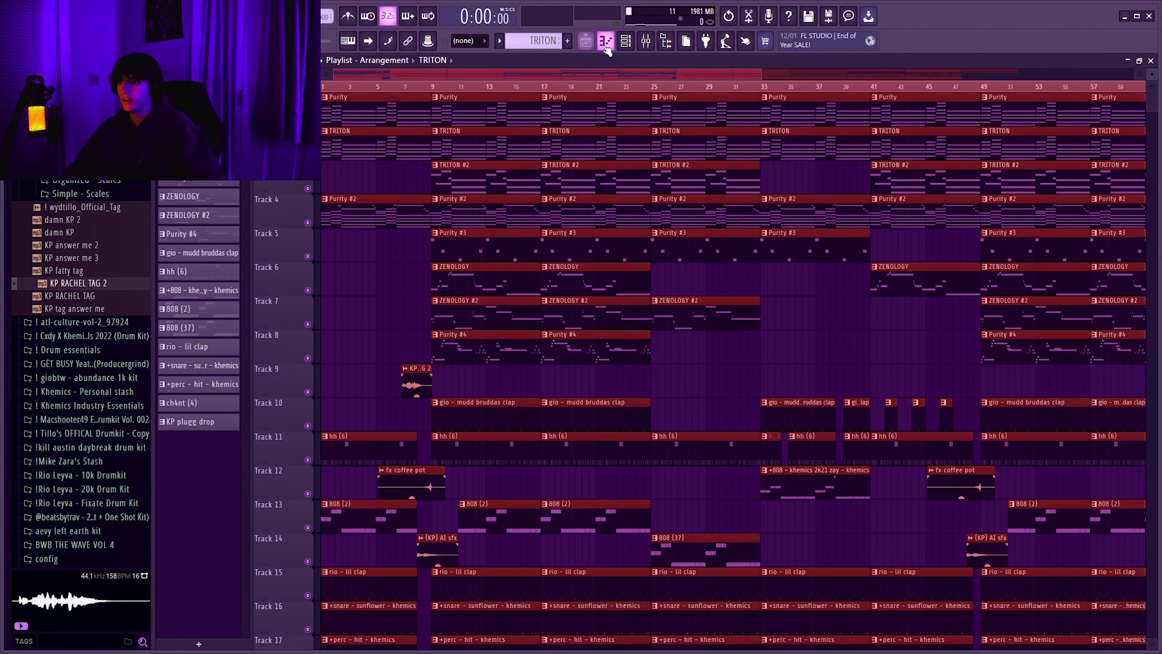
double_click(522, 149)
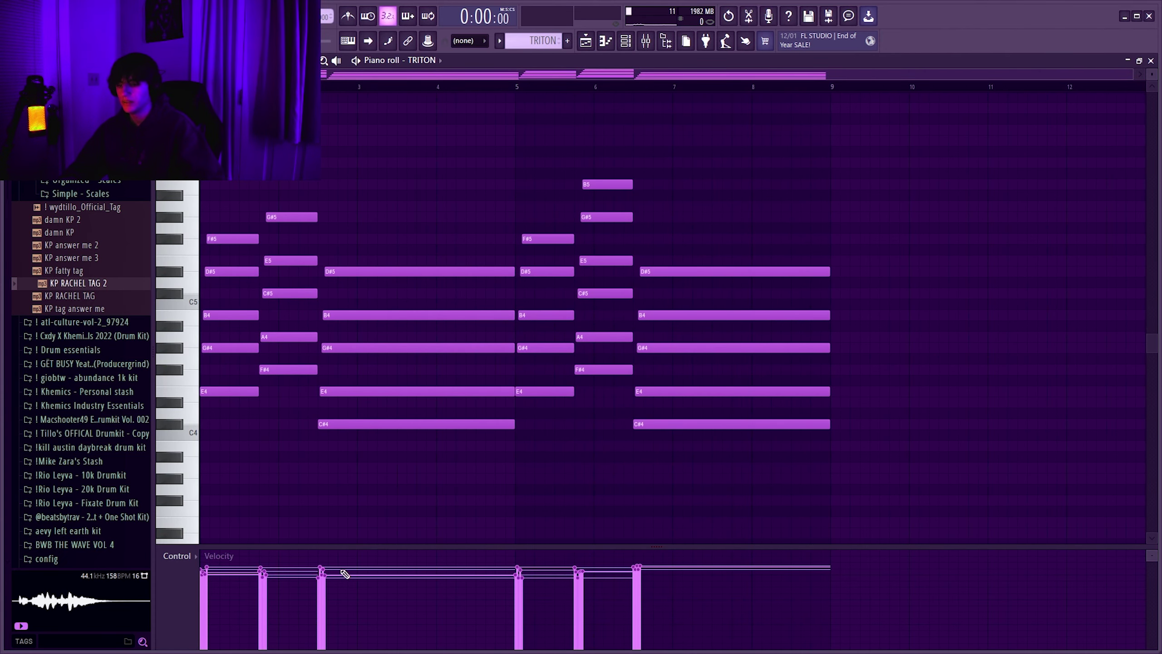
key("alt+r")
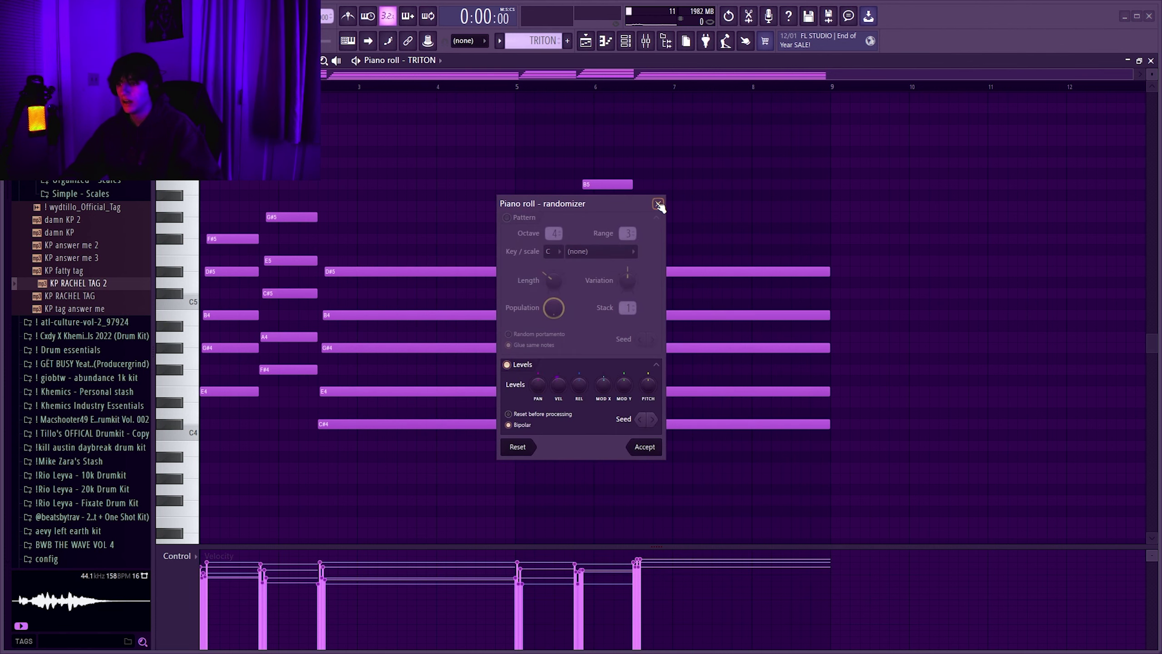
left_click(659, 204)
key("F5")
double_click(475, 145)
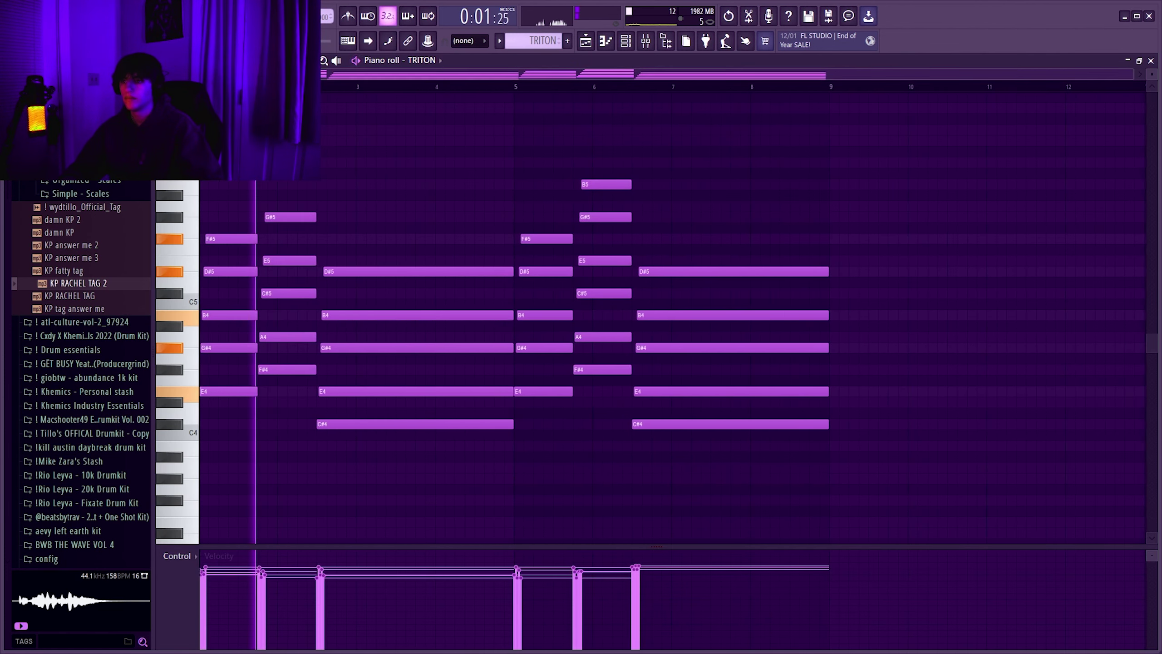
key("F9")
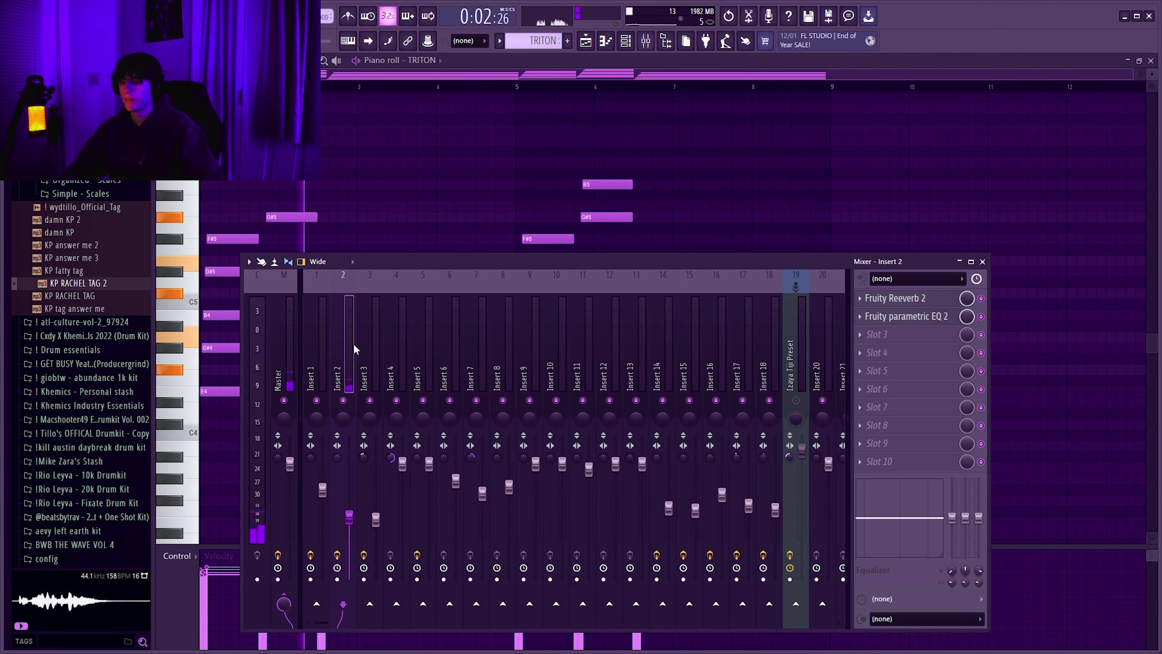
Step: Show Insert 2's Fruity Reeverb 2 and Fruity Parametric EQ 2
left_click(929, 299)
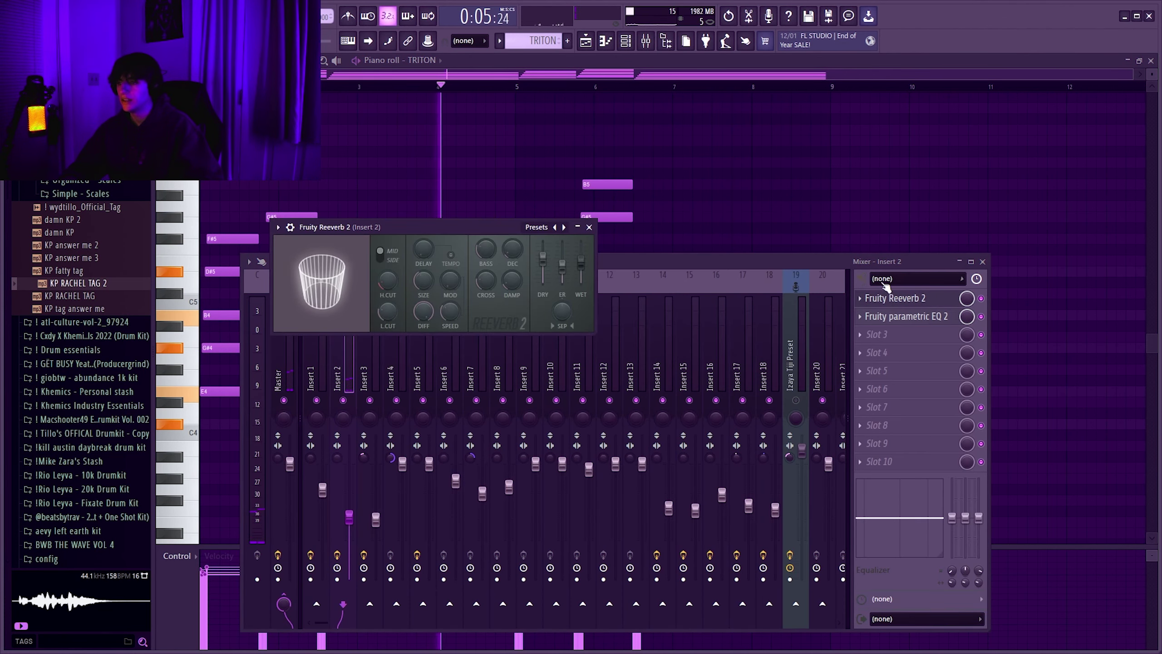
left_click(890, 297)
left_click(895, 316)
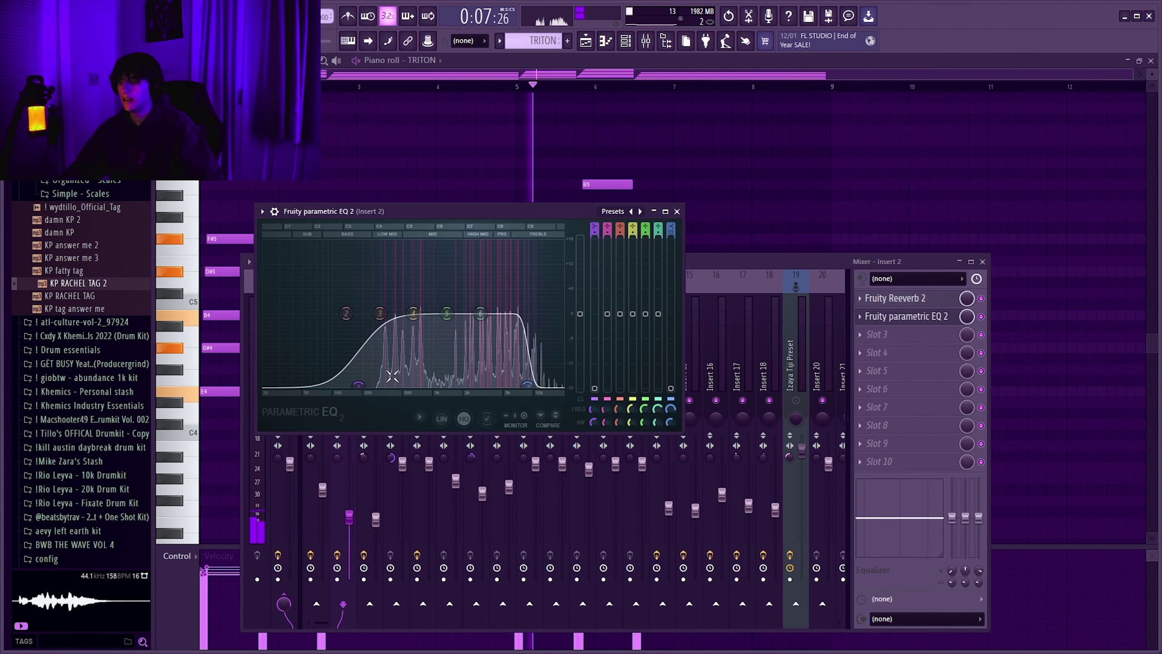
left_click(677, 212)
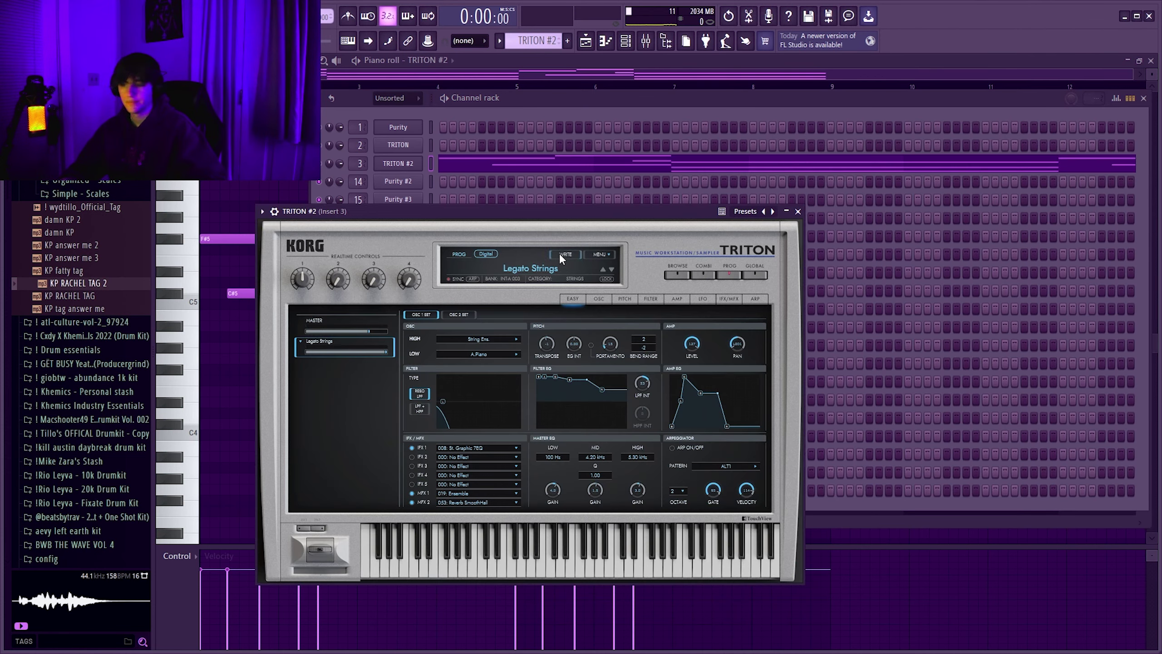
Step: Open the TRITON #2 strings clip's notes and play them
left_click(798, 212)
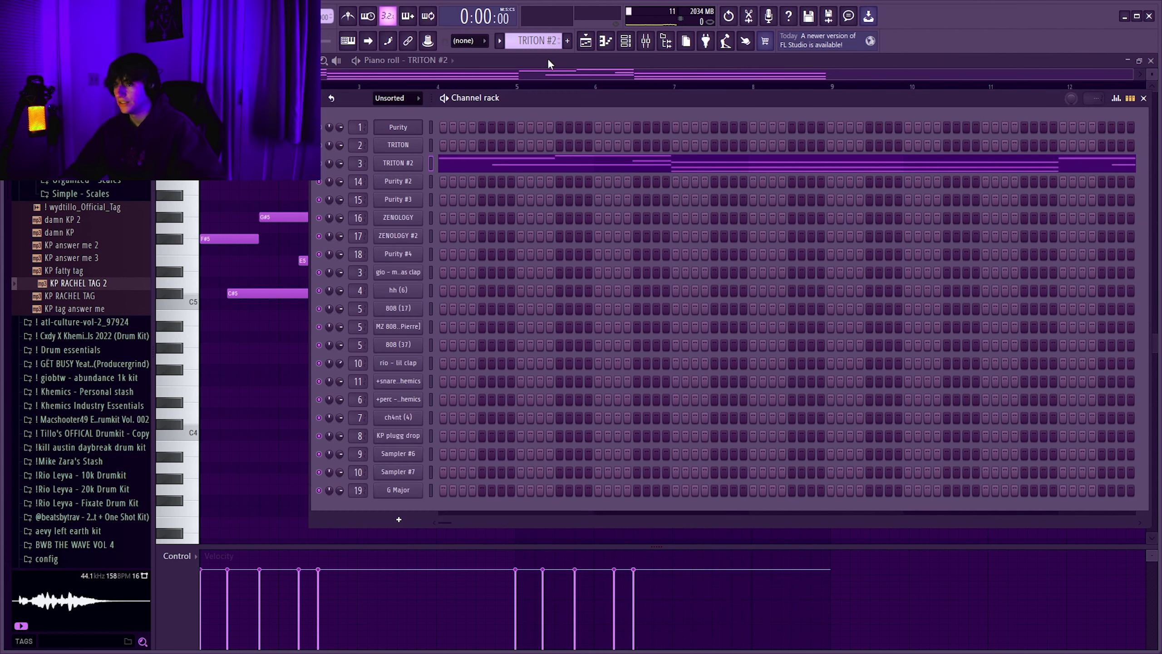
left_click(586, 40)
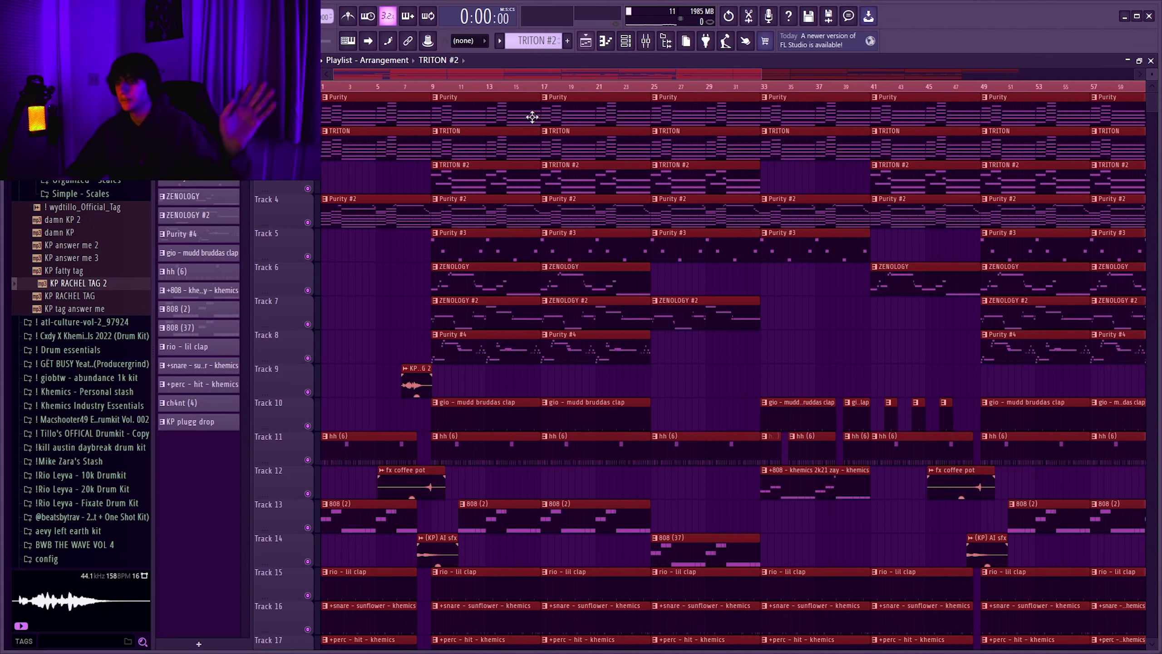
double_click(449, 182)
key("space")
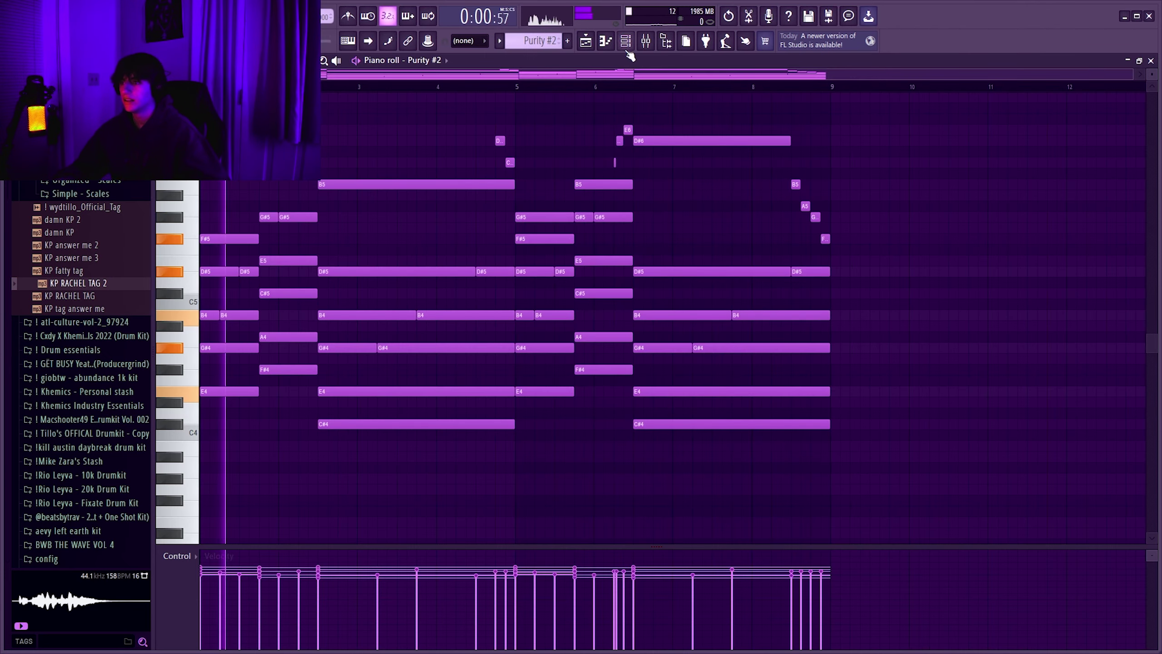
Step: Show the Purity #2 synth preset, then return to the full arrangement
left_click(625, 43)
left_click(407, 182)
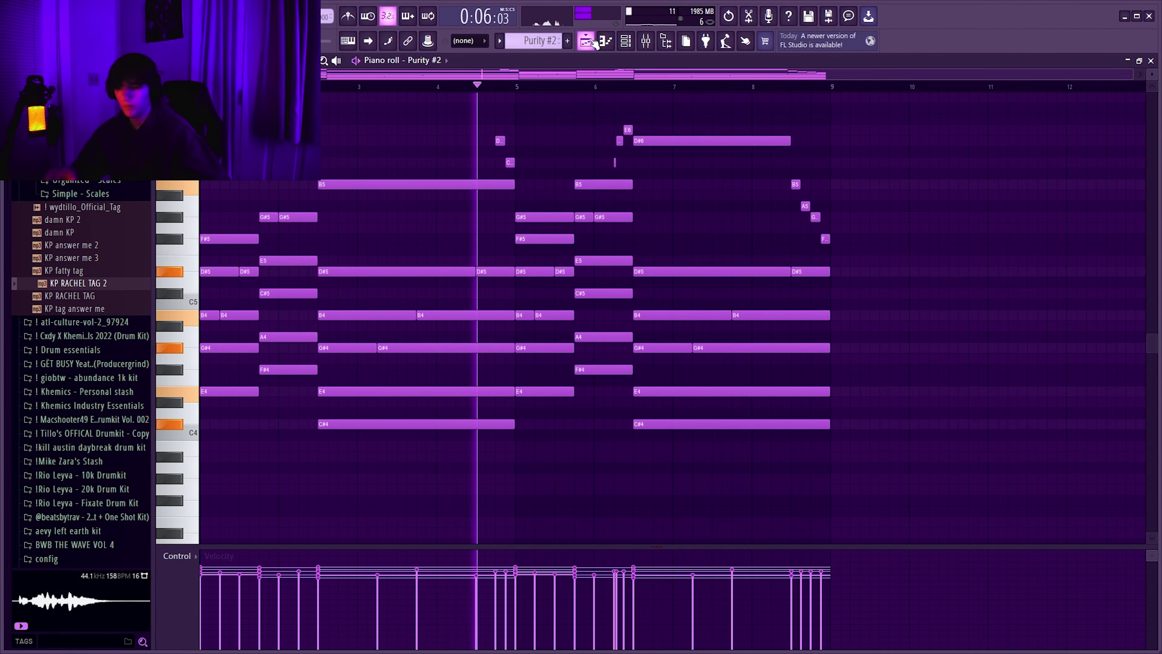
left_click(593, 39)
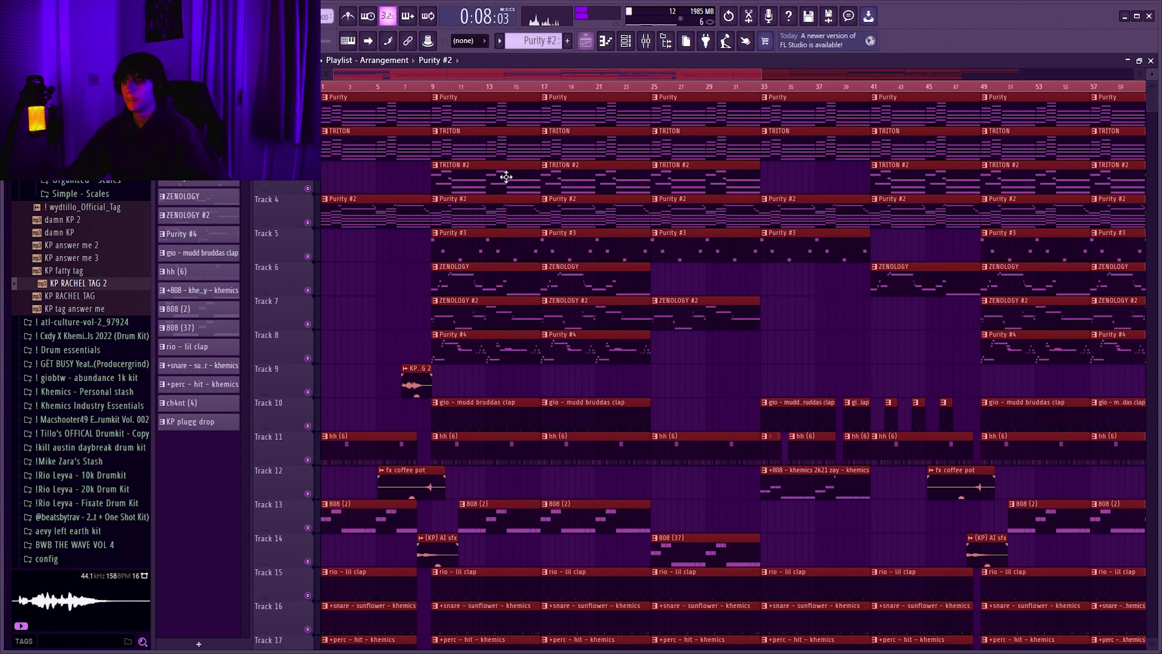
Step: Open the Purity #3 clip's notes and select its mixer Insert 15
double_click(489, 250)
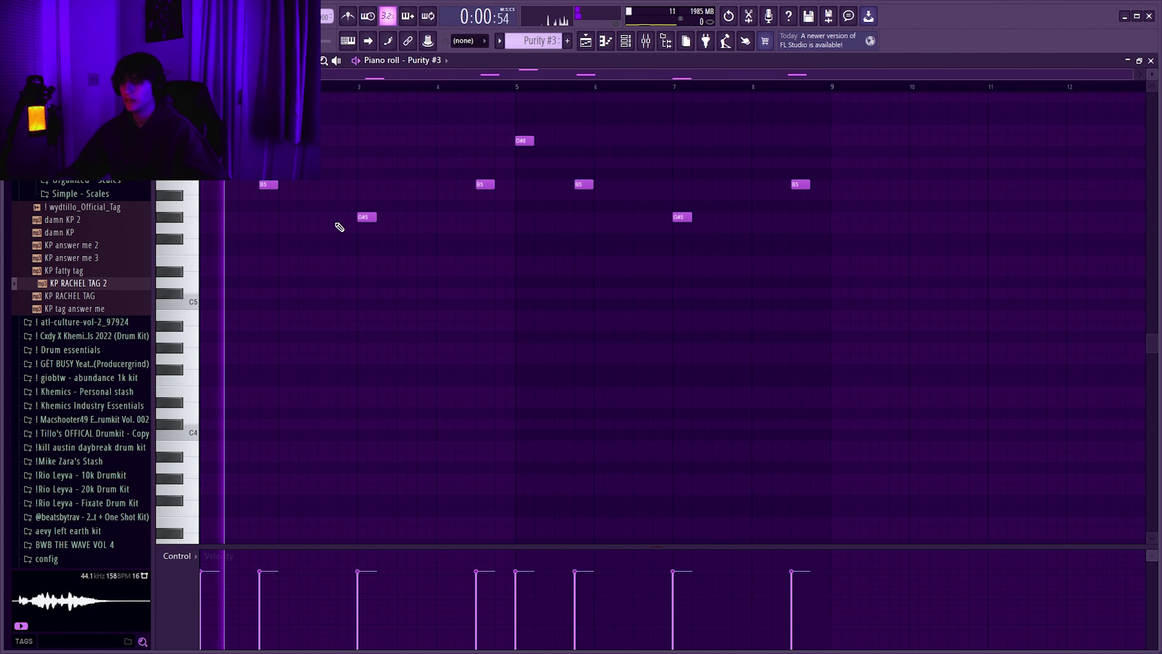
left_click(645, 42)
left_click(681, 361)
Step: Show Insert 15's Fruity Delay 2 and Parametric EQ 2, then return to the arrangement
left_click(922, 300)
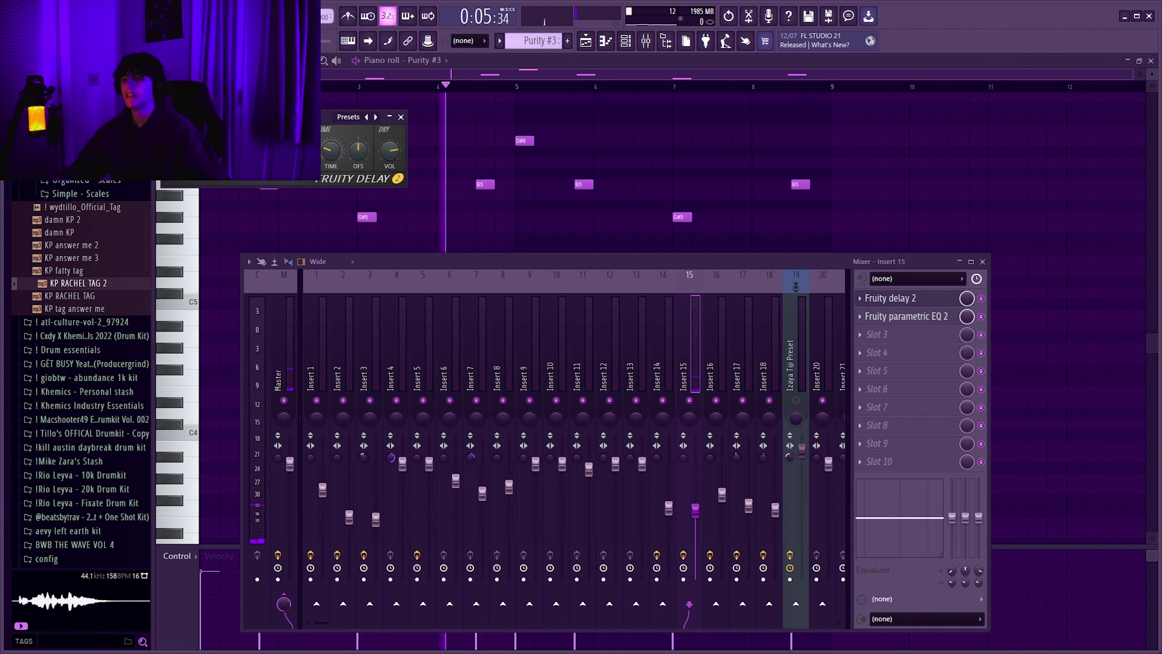
left_click(400, 117)
left_click(924, 319)
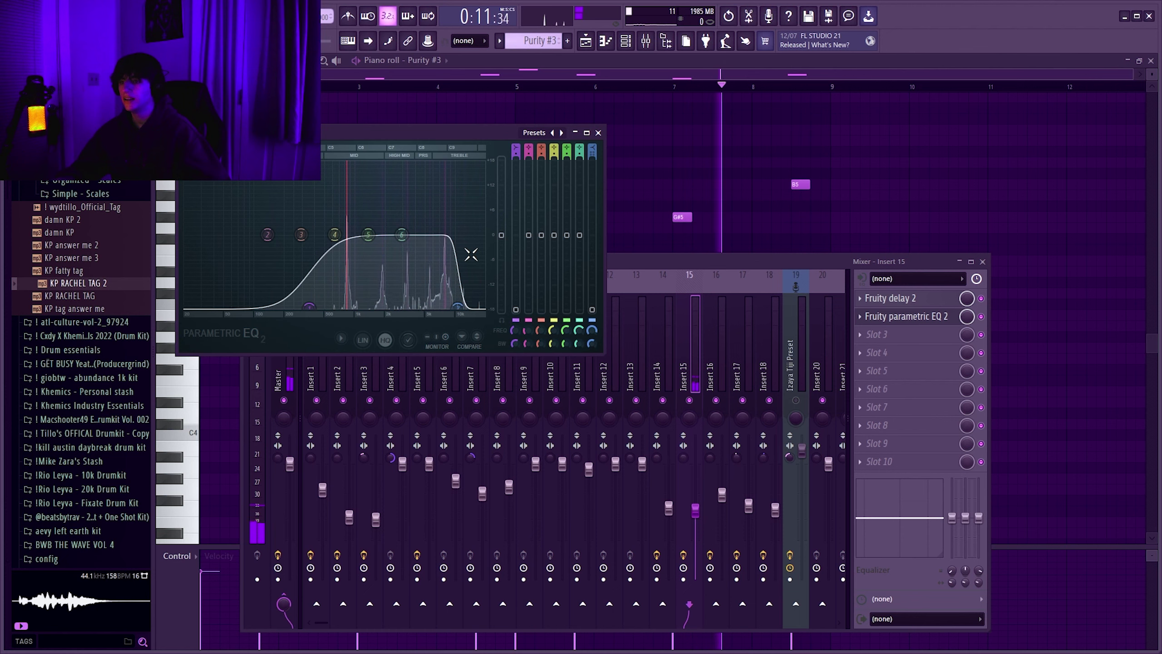
left_click(598, 132)
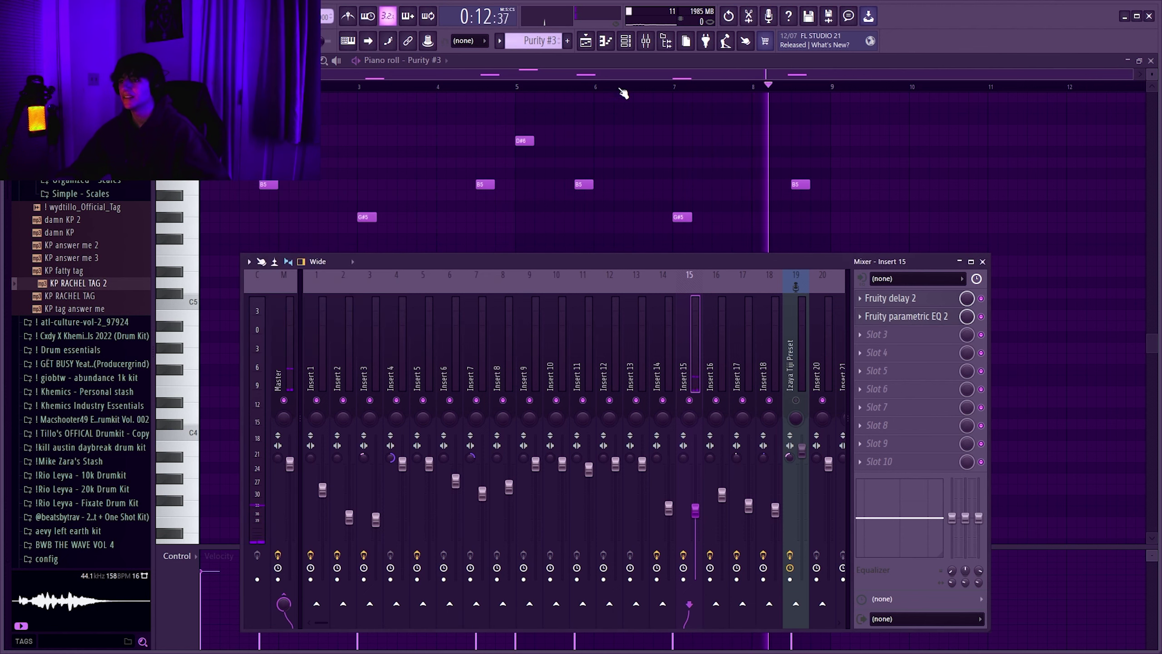
left_click(626, 41)
left_click(585, 41)
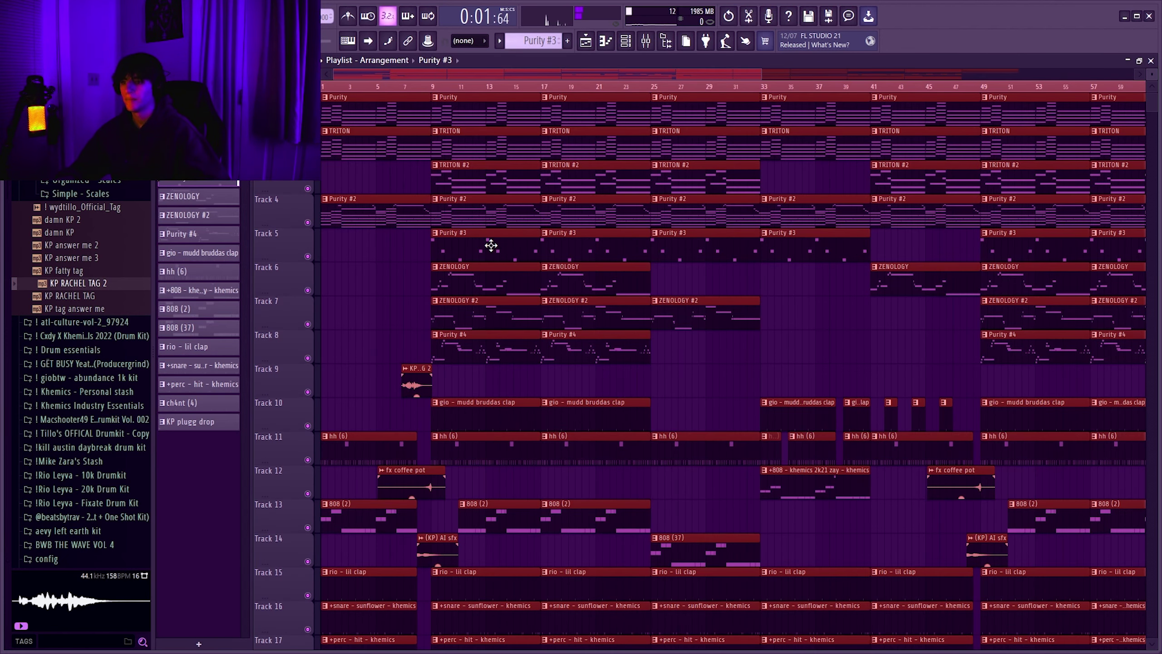
Step: Open the ZENOLOGY clip's notes in the piano roll and play the melody
double_click(499, 285)
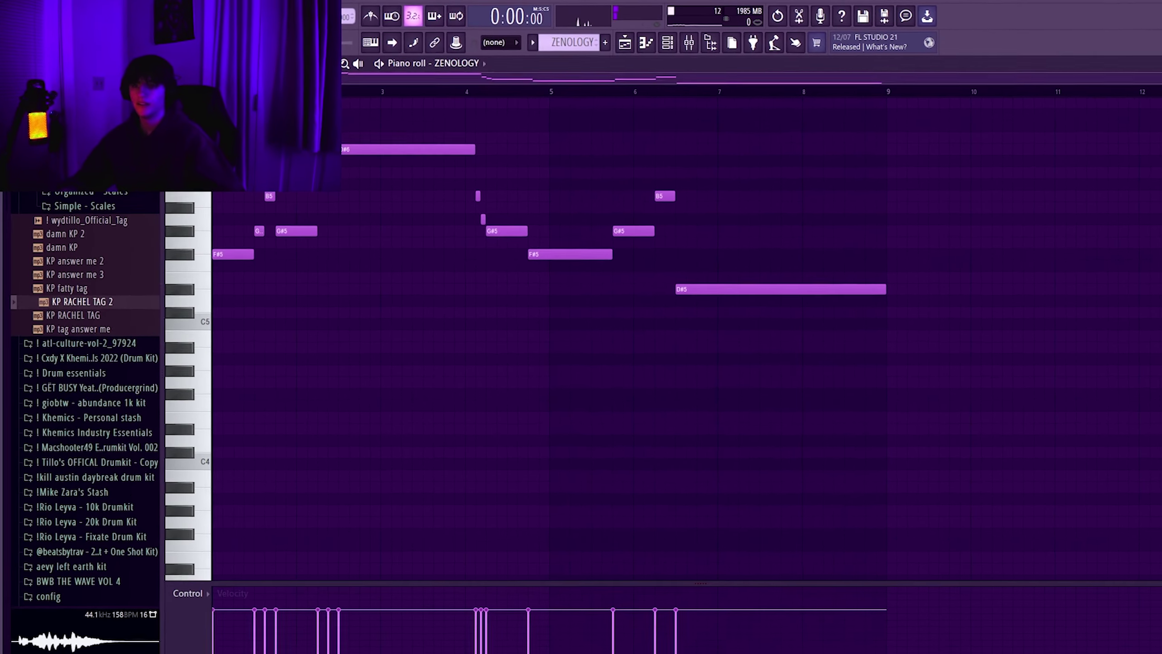
key("F6")
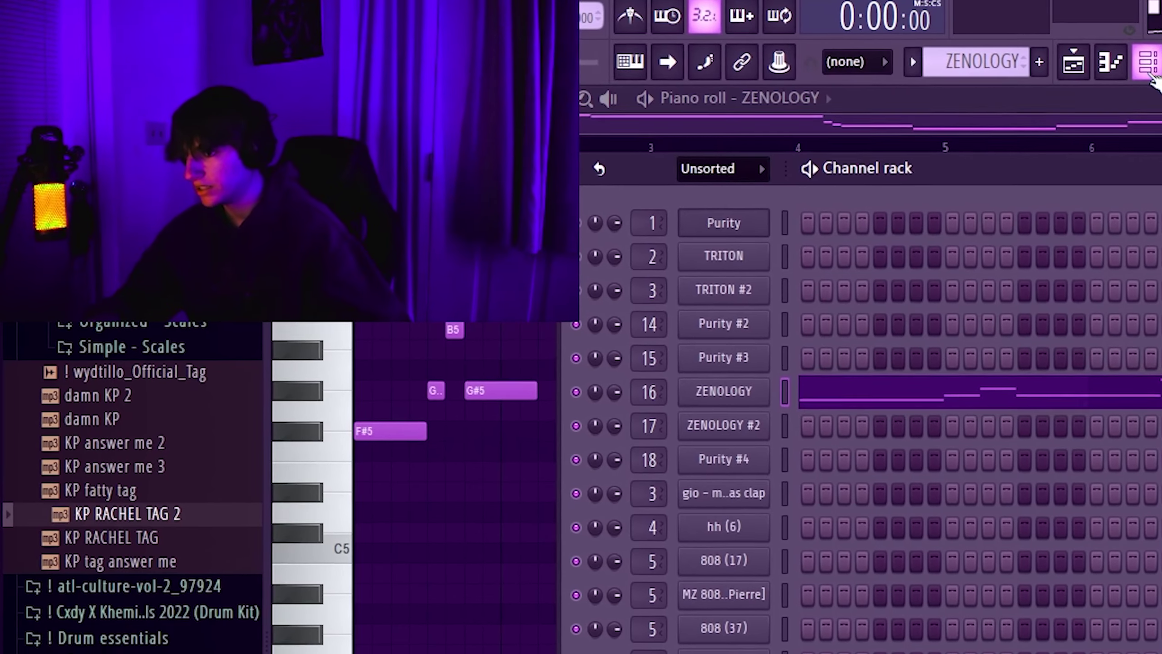
key("F6")
key("space")
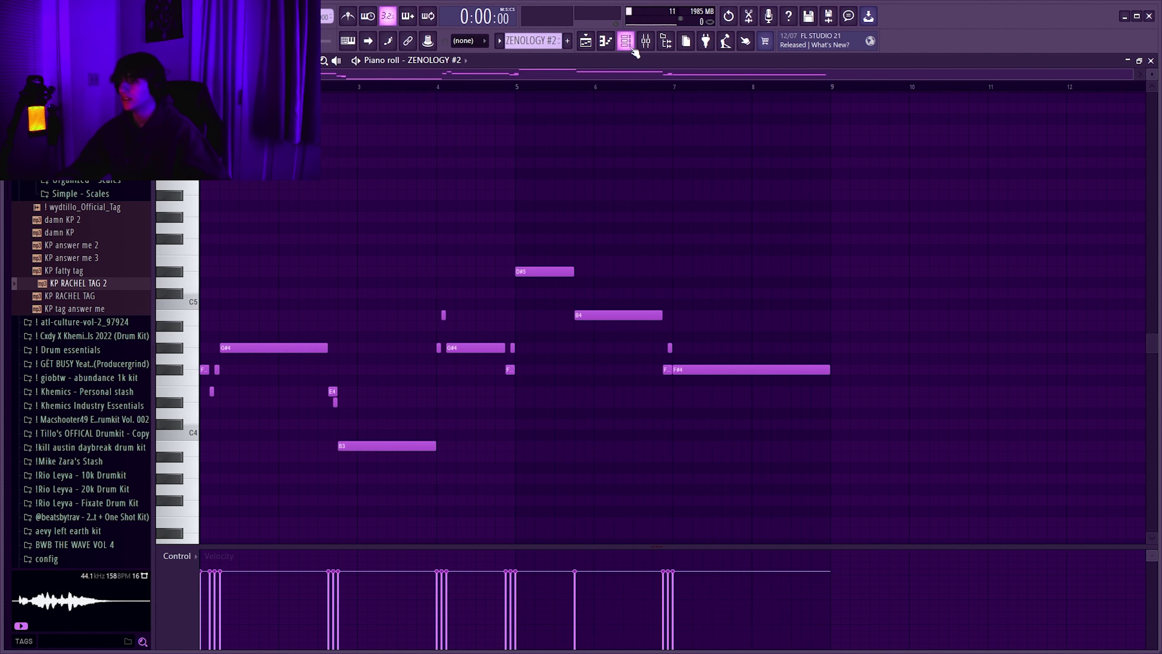
Step: Show the ZENOLOGY #2 synth's Dist Guitar 2 preset
left_click(632, 48)
left_click(406, 235)
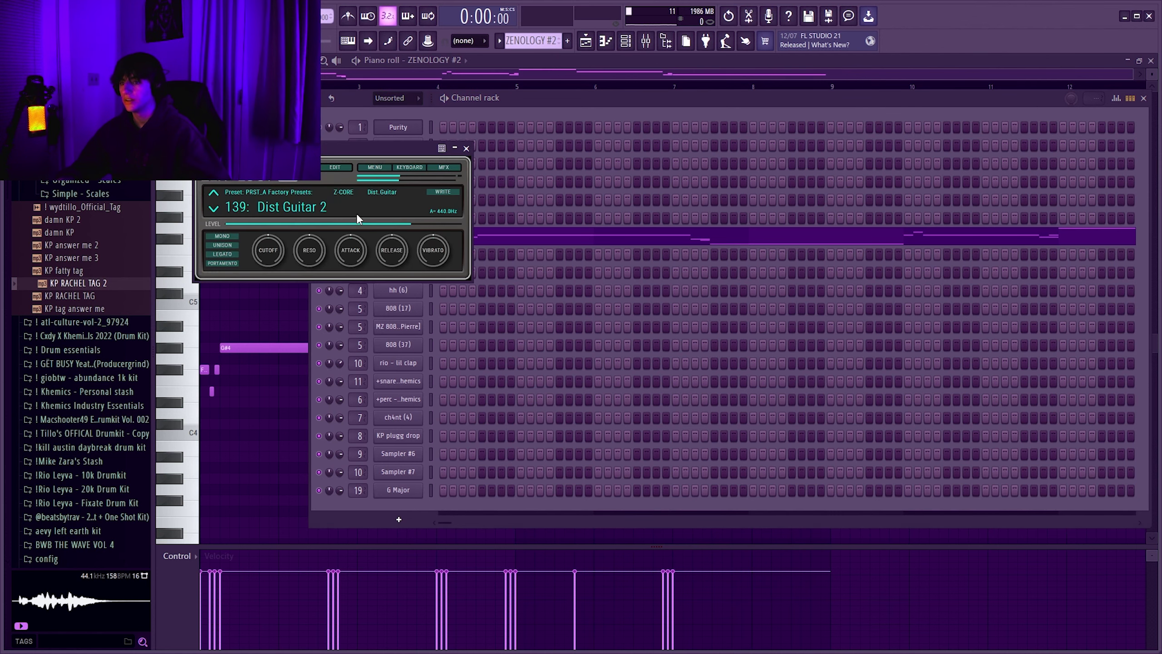
left_click(466, 149)
left_click(625, 40)
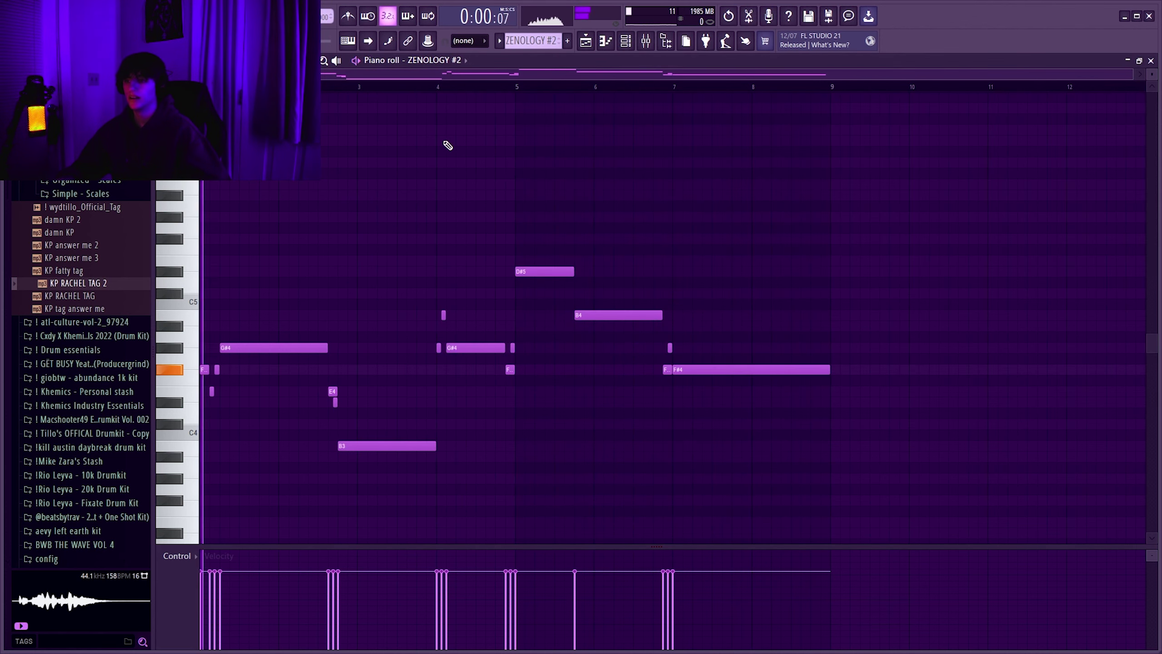
Step: Show Insert 17's Stereo Enhancer and Parametric EQ 2, stop playback, and return to the playlist
left_click(645, 41)
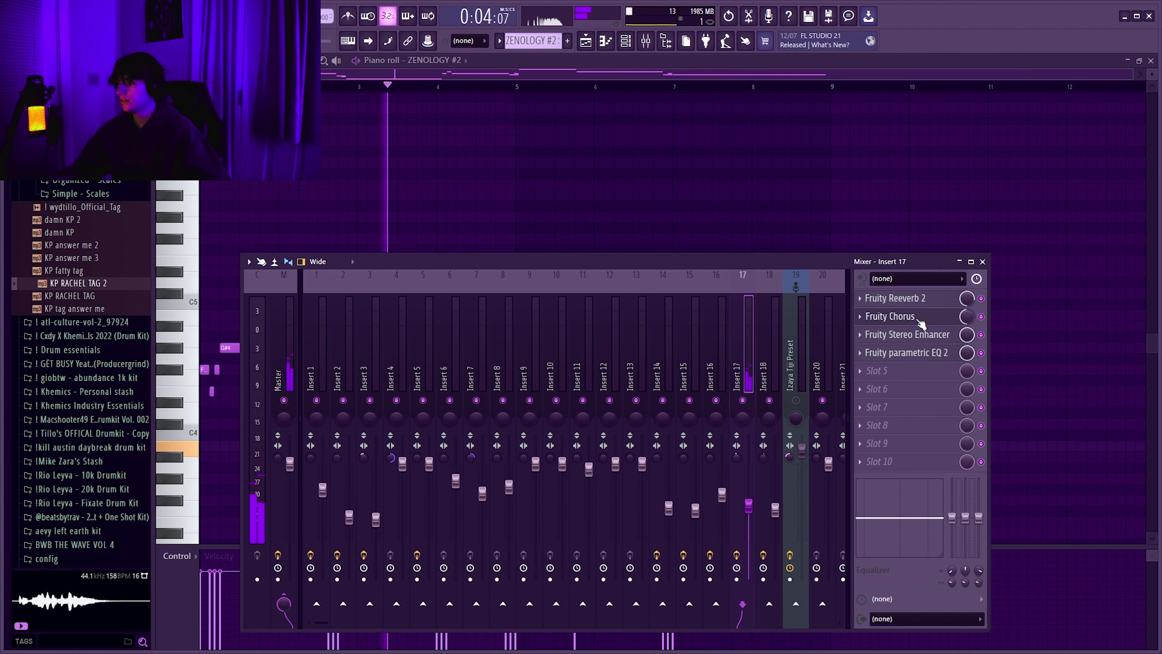
left_click(924, 335)
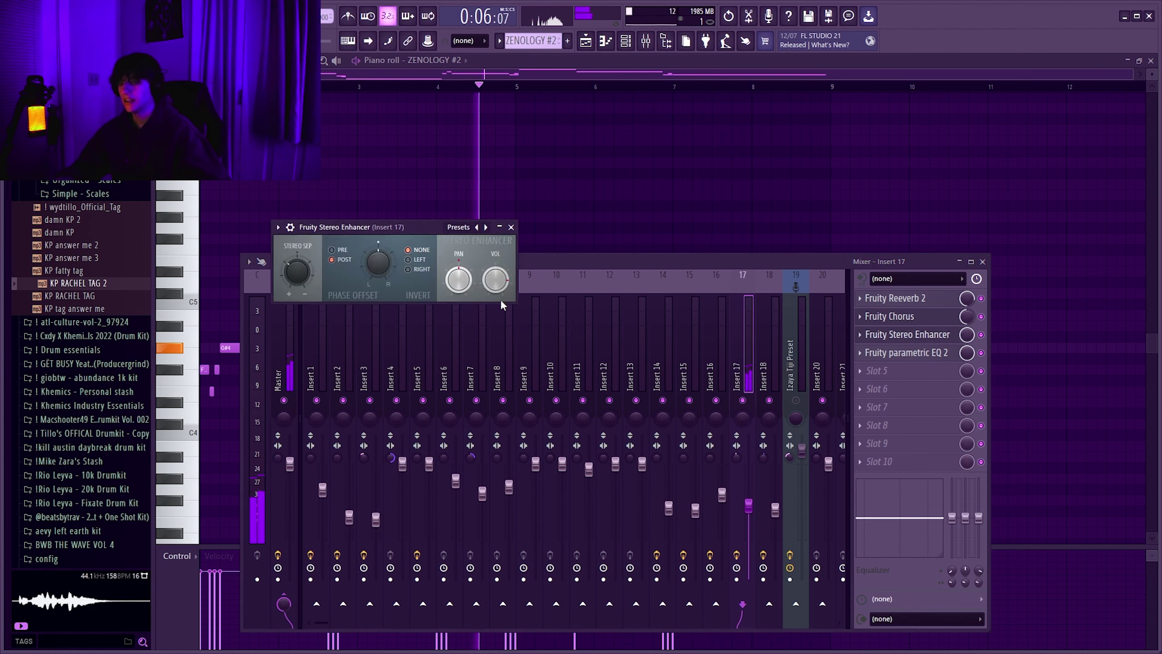
left_click(512, 227)
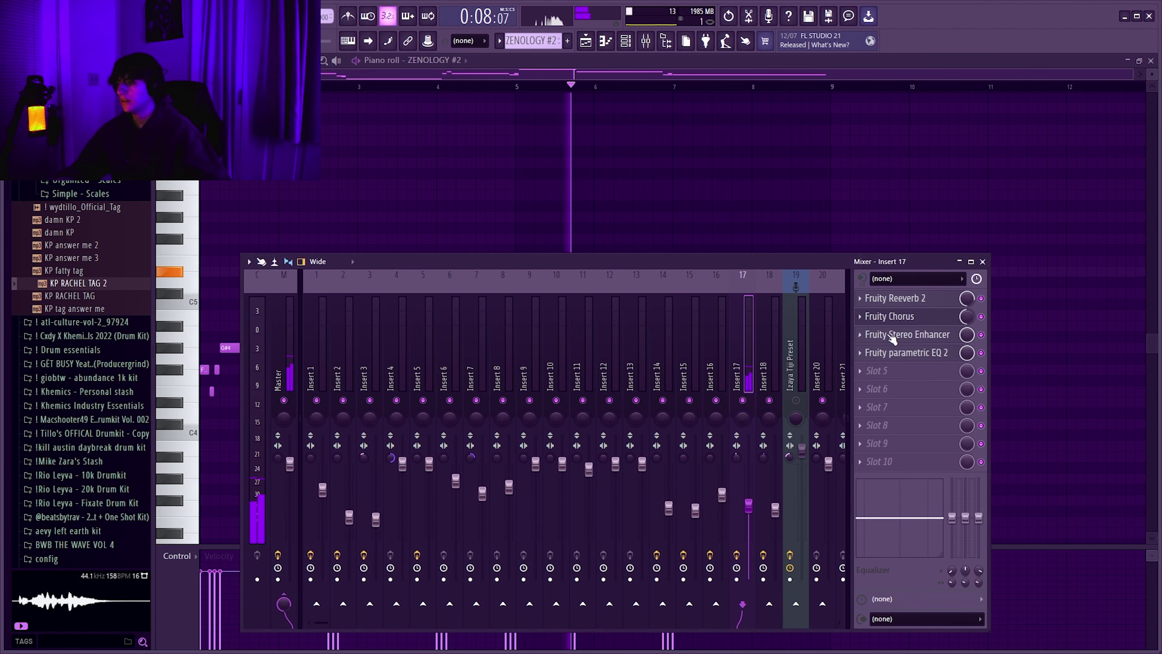
left_click(911, 355)
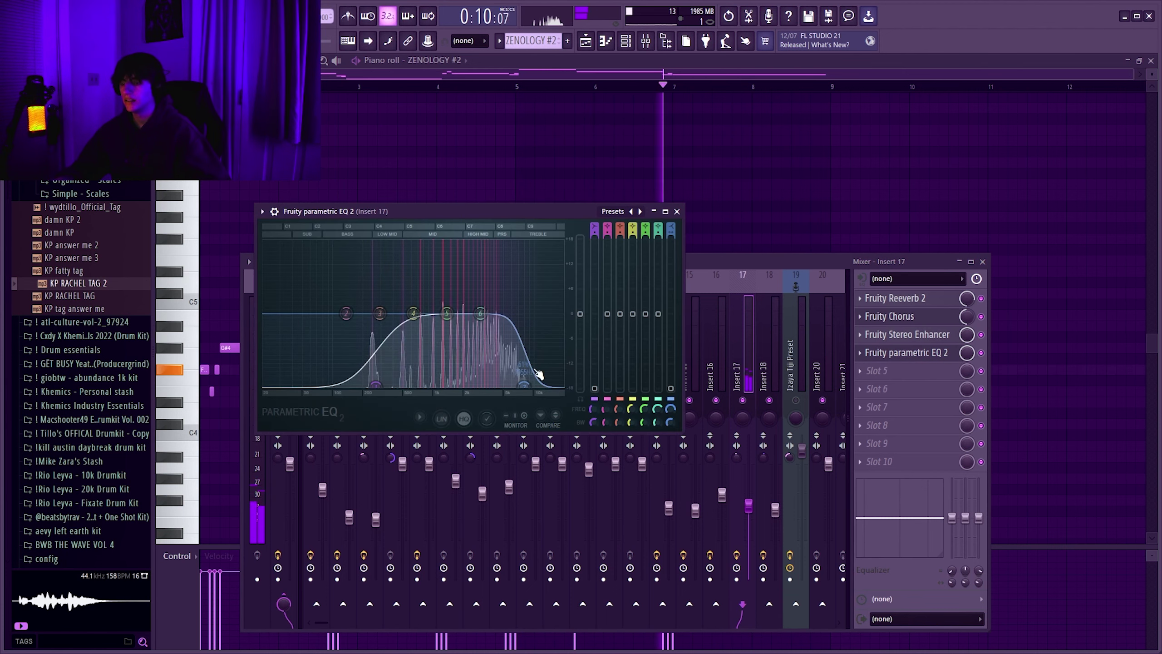
left_click(677, 211)
key("F9")
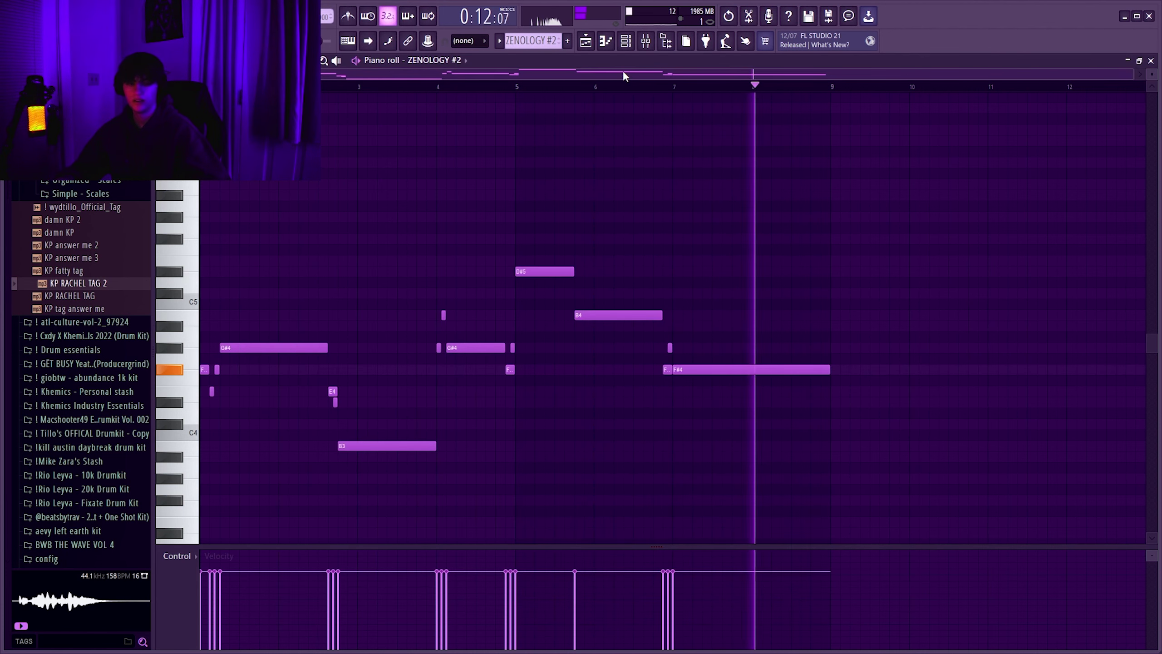
key("space")
left_click(626, 40)
left_click(586, 41)
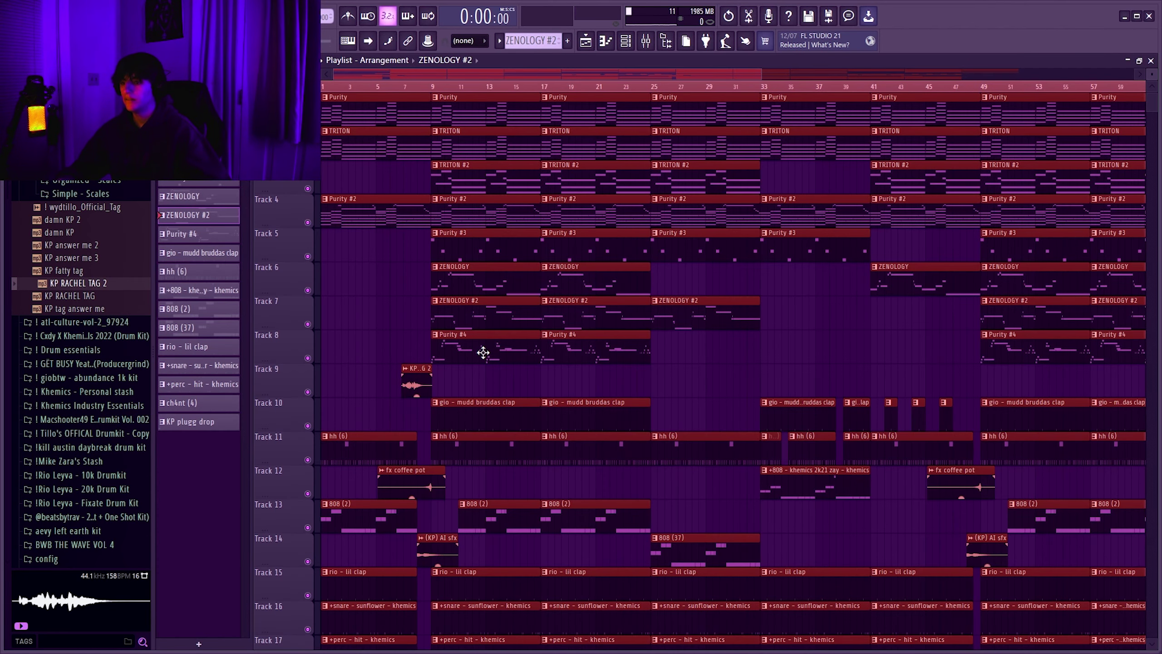
Step: Open the Purity #4 notes and view its Atmospheric lead preset and edit pages
double_click(483, 352)
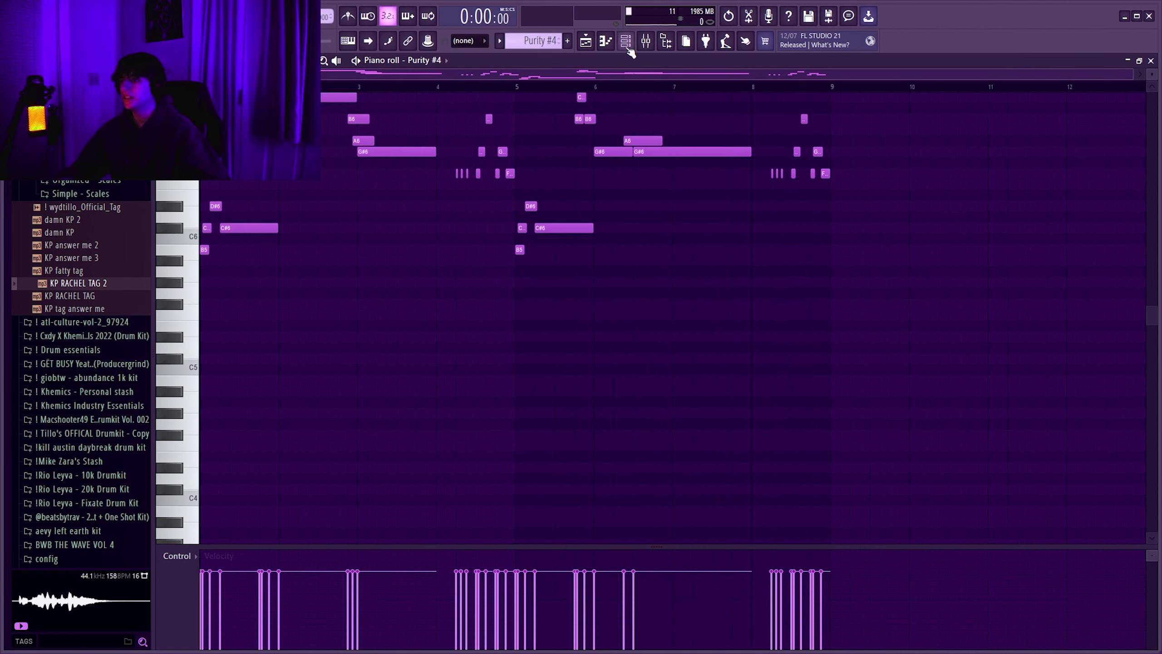
left_click(625, 41)
left_click(398, 126)
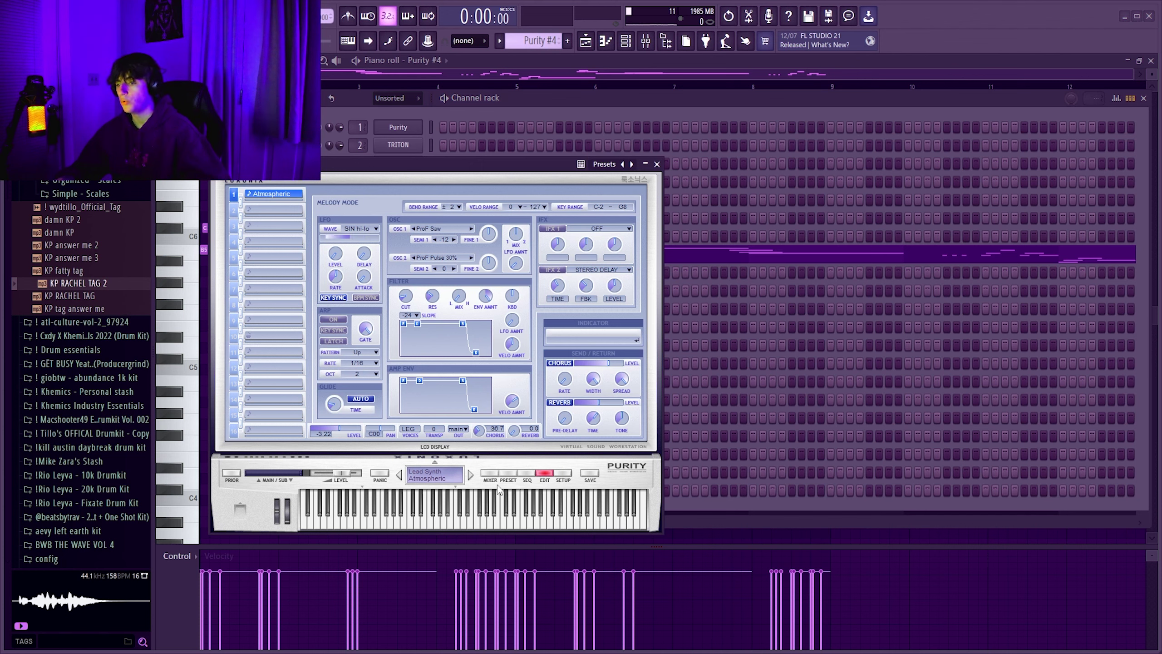
left_click(505, 475)
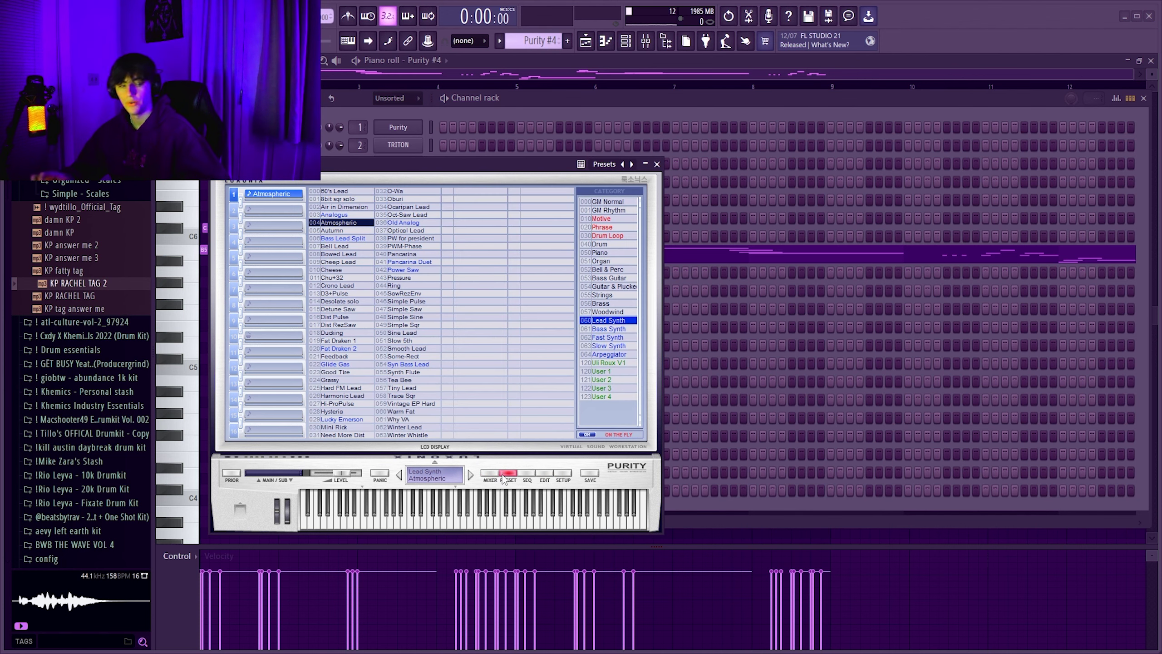
left_click(505, 475)
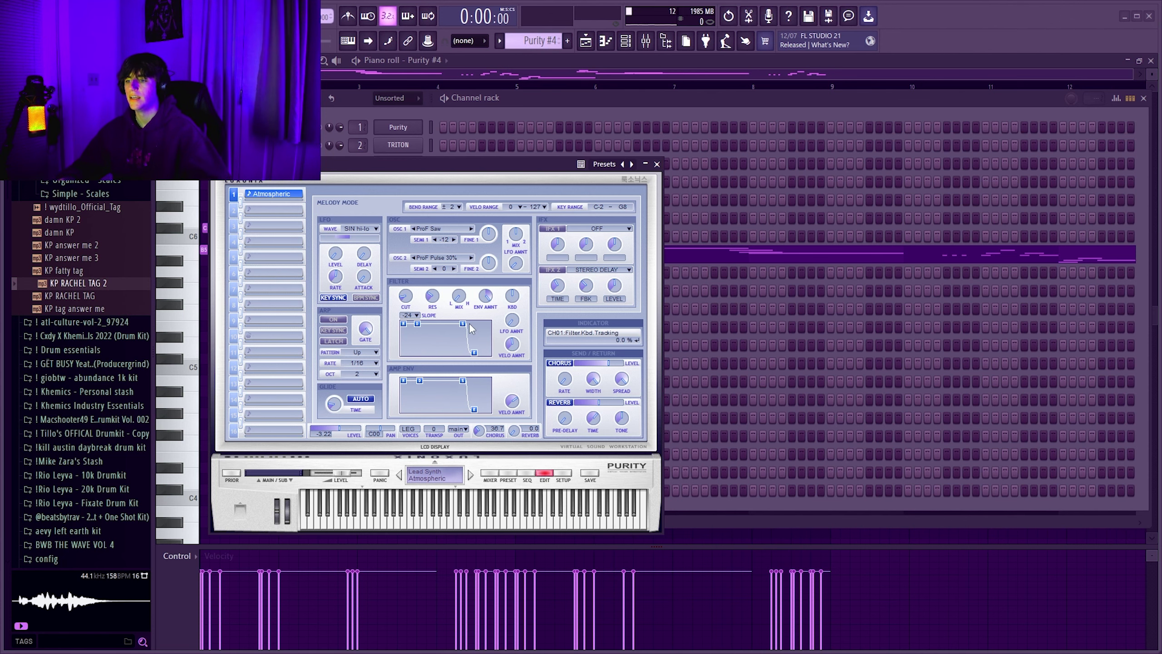
left_click(656, 164)
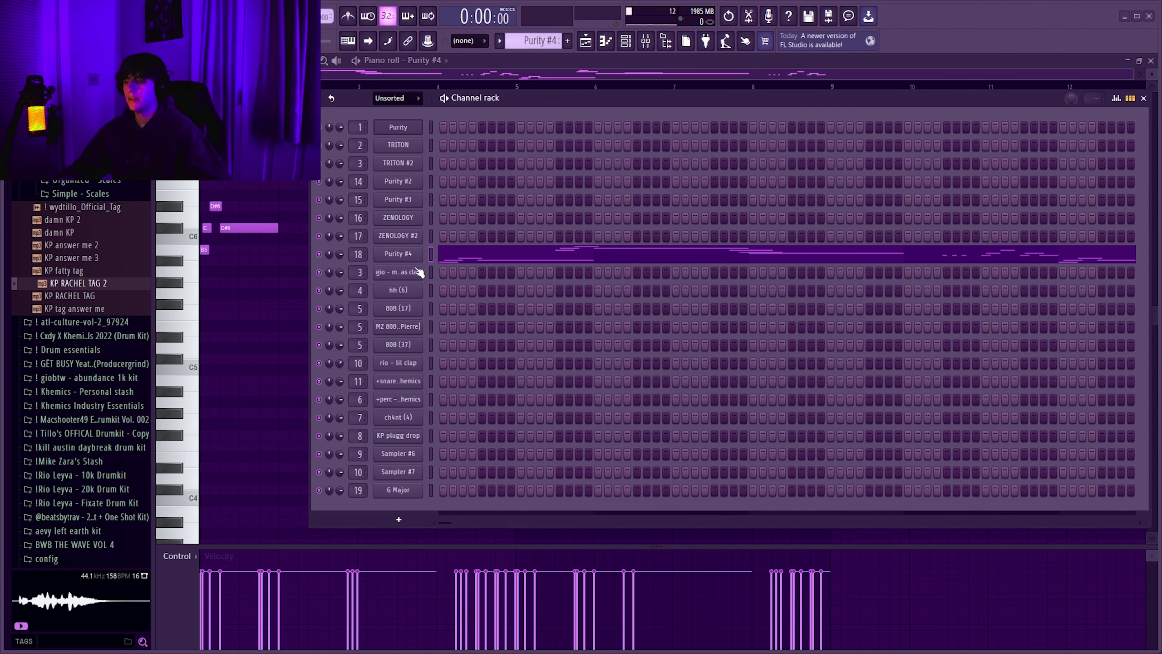
Step: Bring up the Purity #4 high melody (B5 to C#7) in the piano roll
right_click(414, 255)
left_click(439, 253)
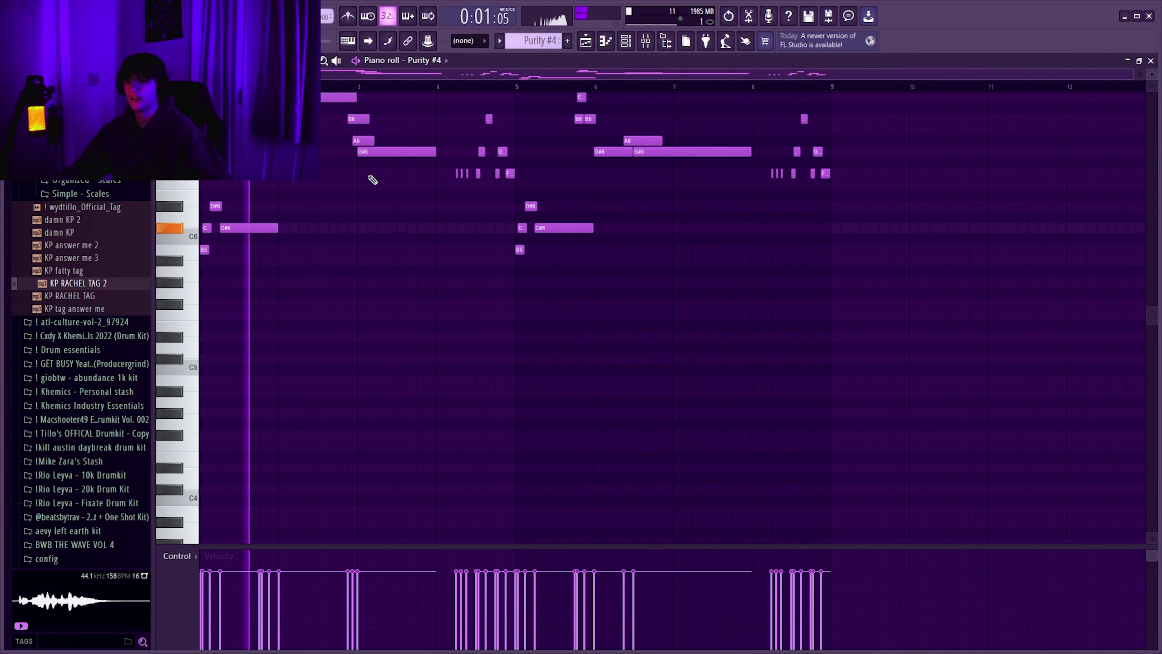
scroll(337, 238, "up", 3)
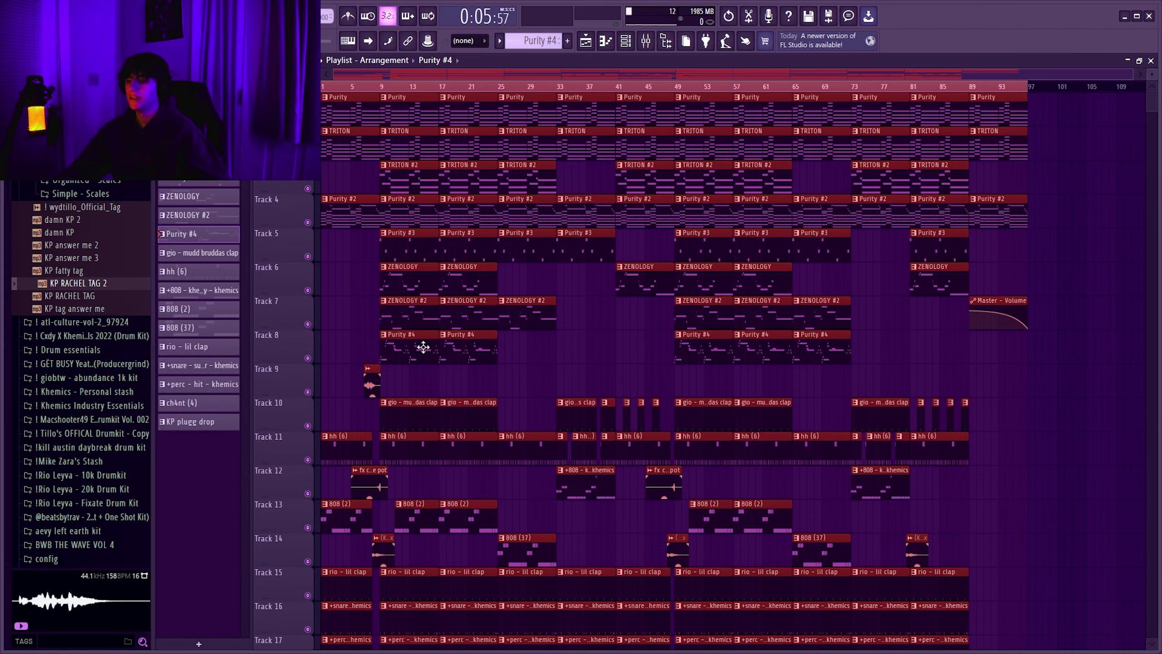
Step: Solo the Purity #4 track, then unmute ZENOLOGY #2 and Tracks 6 and 5
scroll(423, 346, "down", 4)
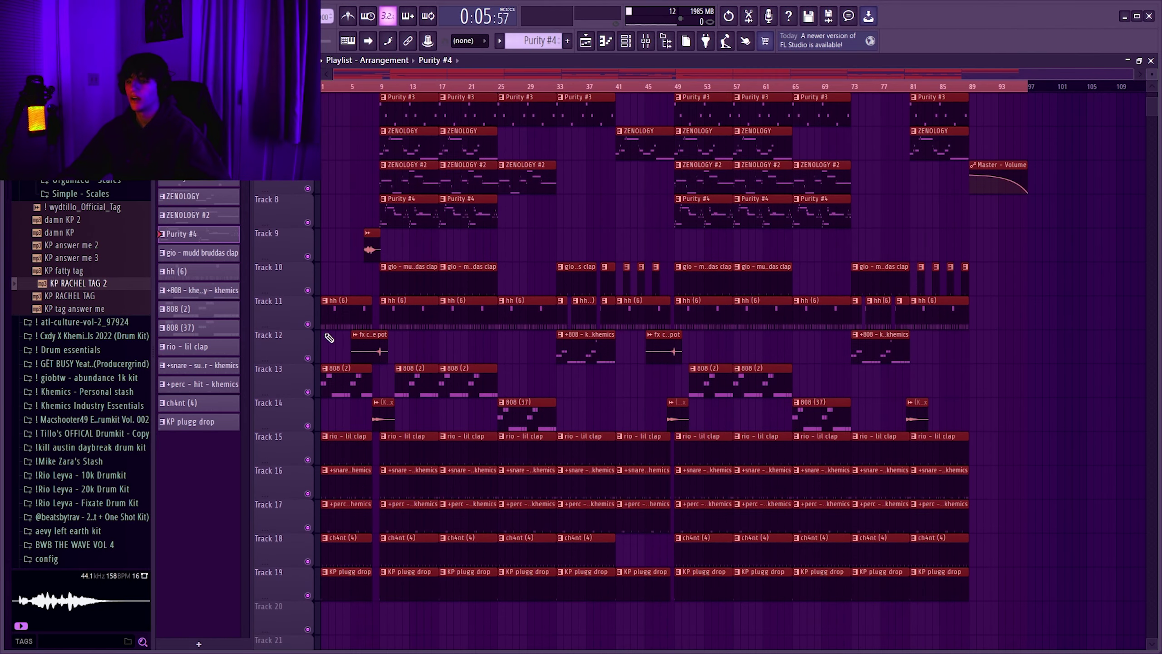
right_click(307, 222)
scroll(313, 275, "up", 3)
left_click(308, 290)
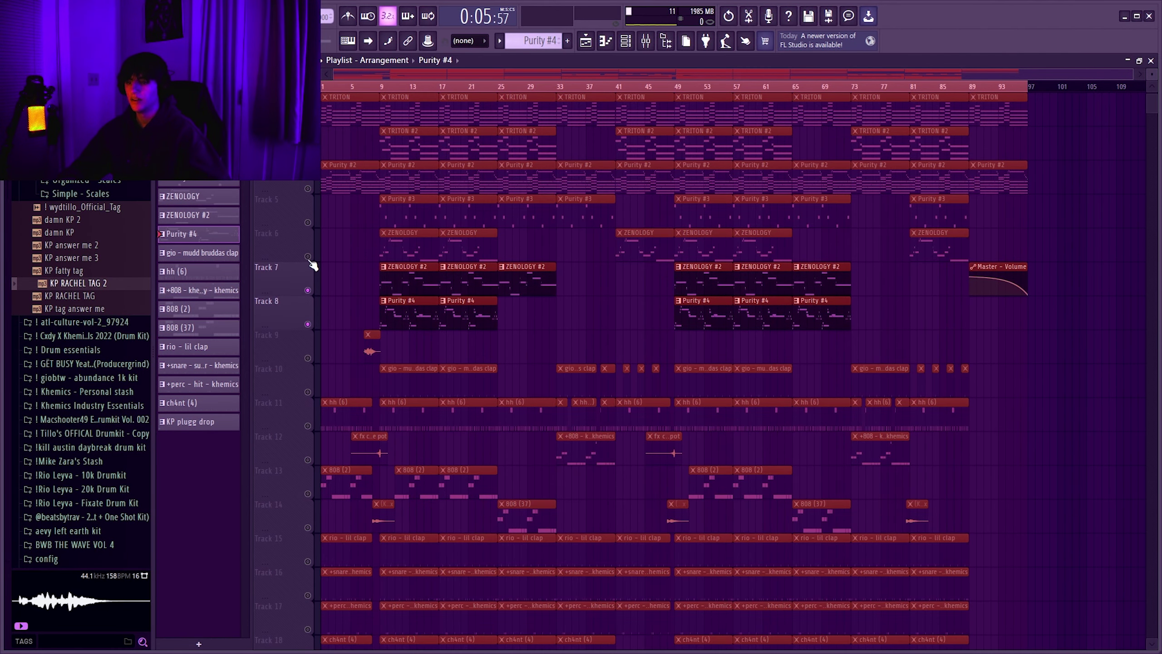
left_click_drag(308, 257, 344, 86)
scroll(342, 287, "up", 1)
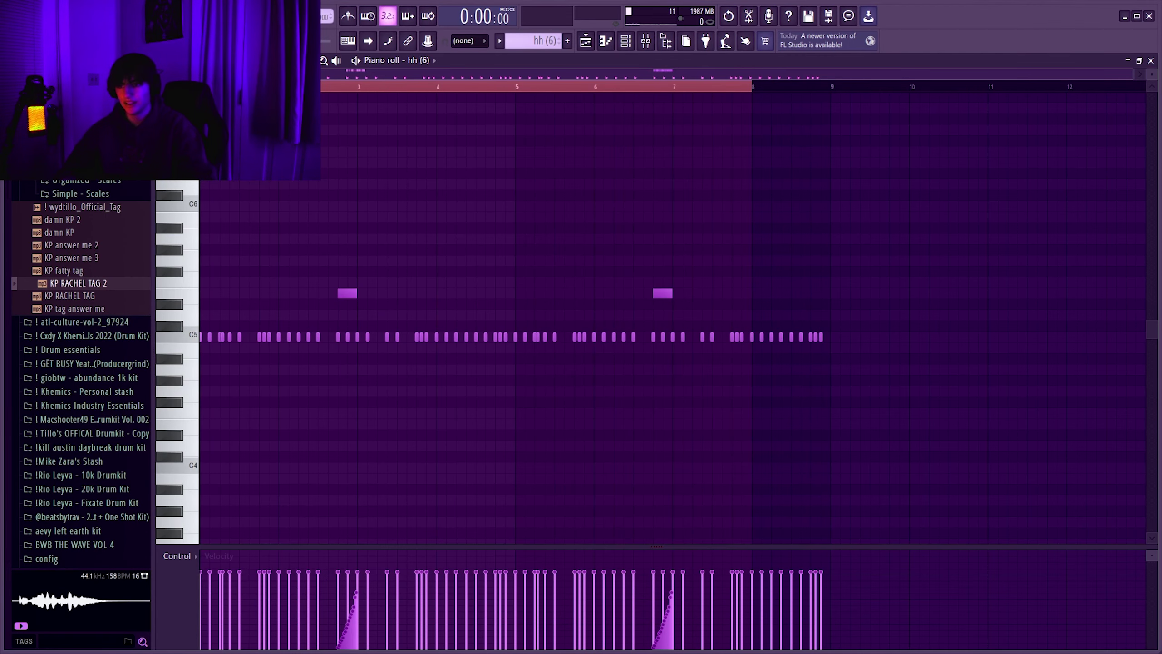
Step: Play the hh (6) hi-hat pattern and check its mixer insert
key("space")
key("F9")
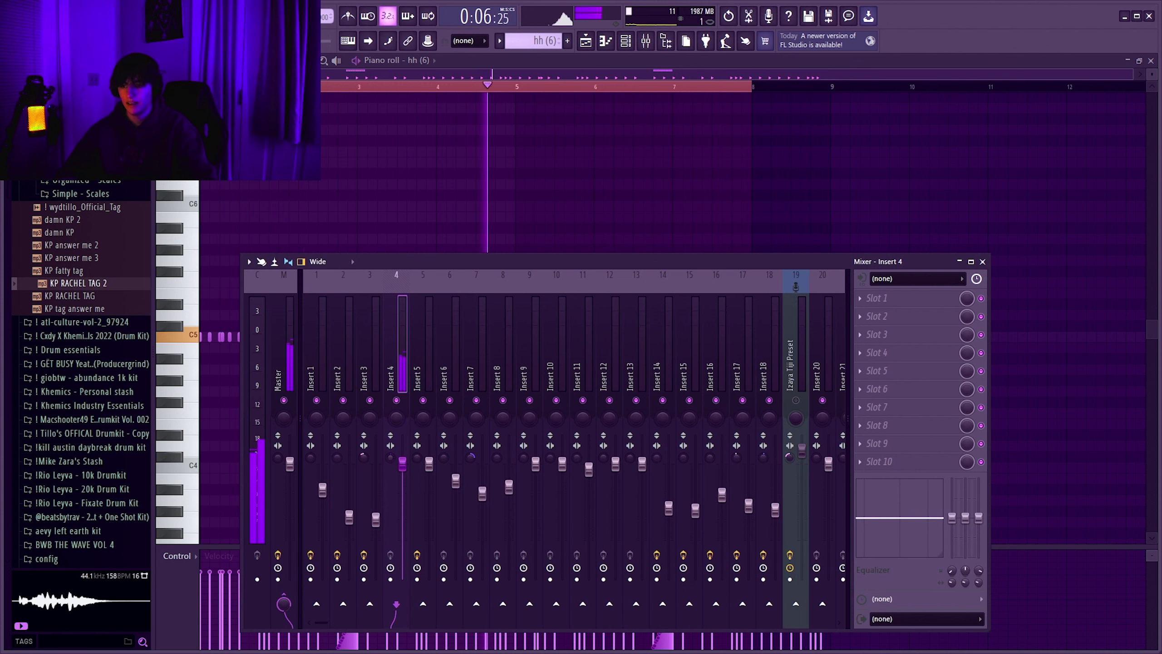
key("F9")
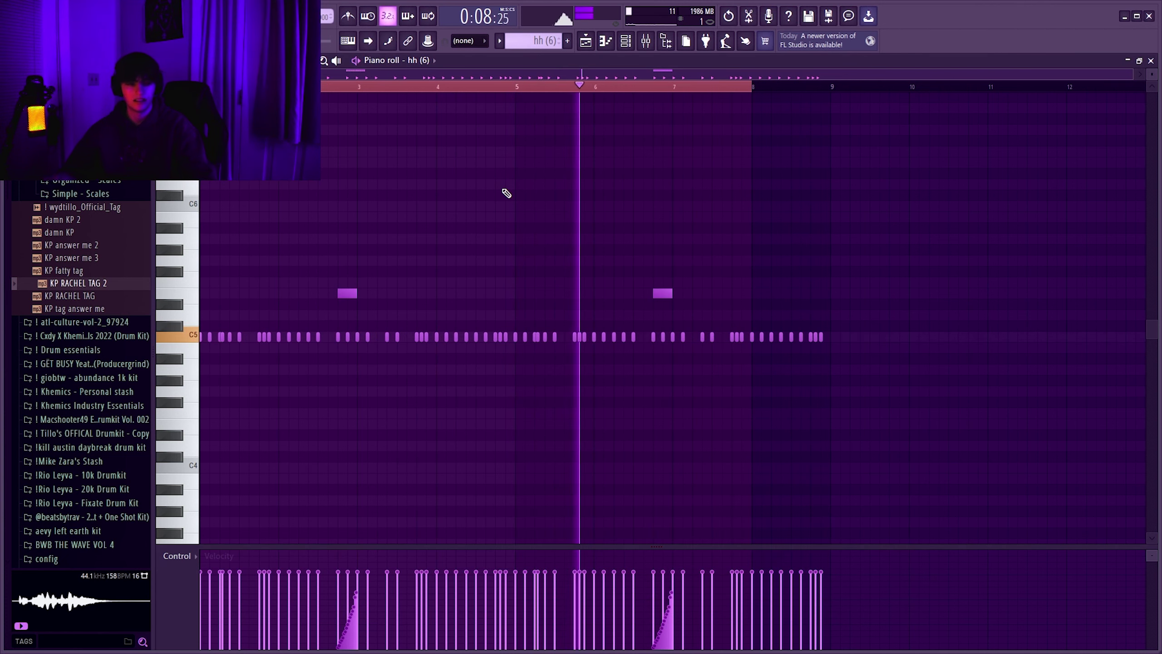
left_click(645, 43)
Step: Stop playback and open the gio - mudd bruddas clap's eight C5 notes
key("space")
key("F6")
left_click(483, 260)
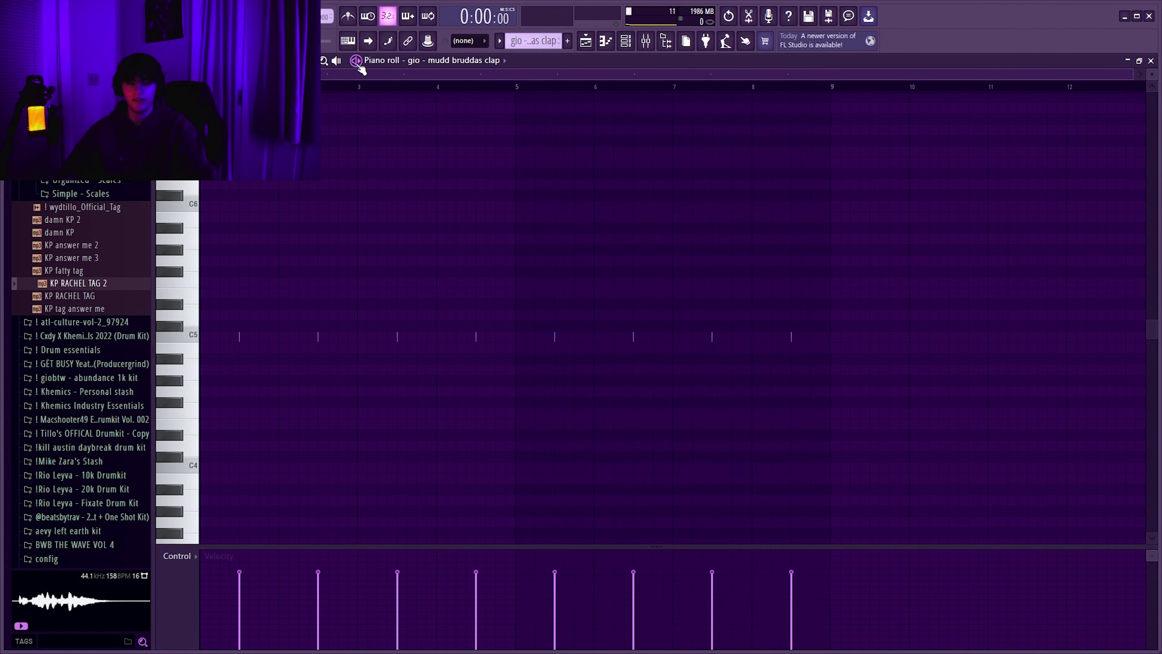
Step: Audition the clap pattern and the rio - lil clap clip's notes, then restart the beat
left_click(645, 44)
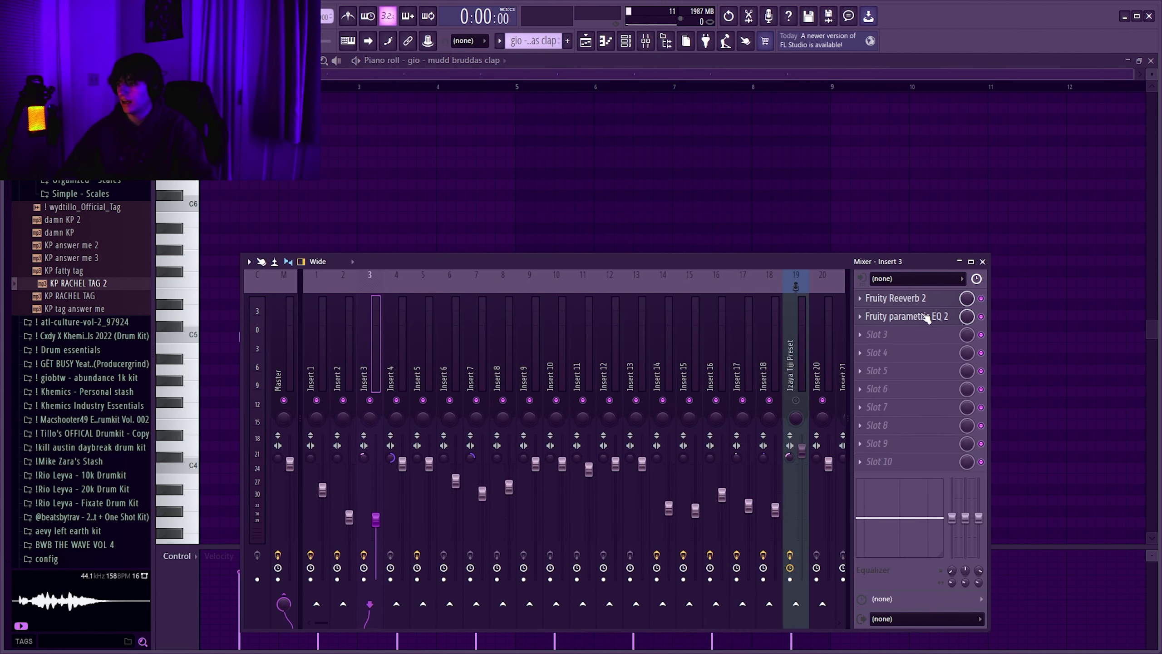
key("F9")
key("space")
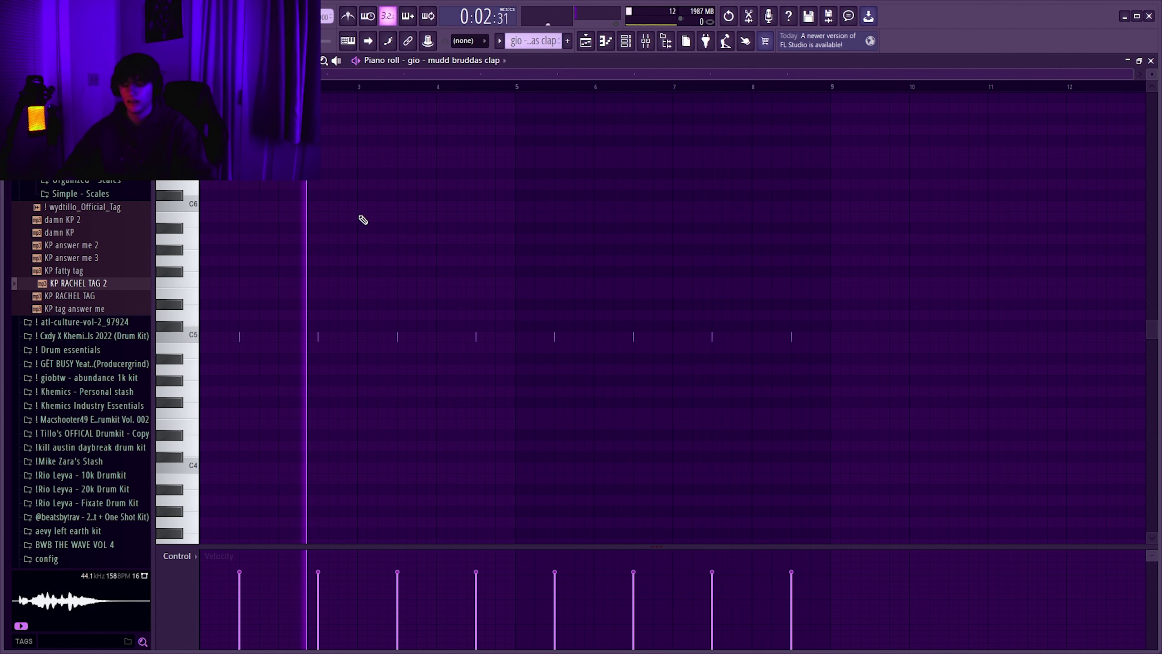
key("space")
left_click(590, 42)
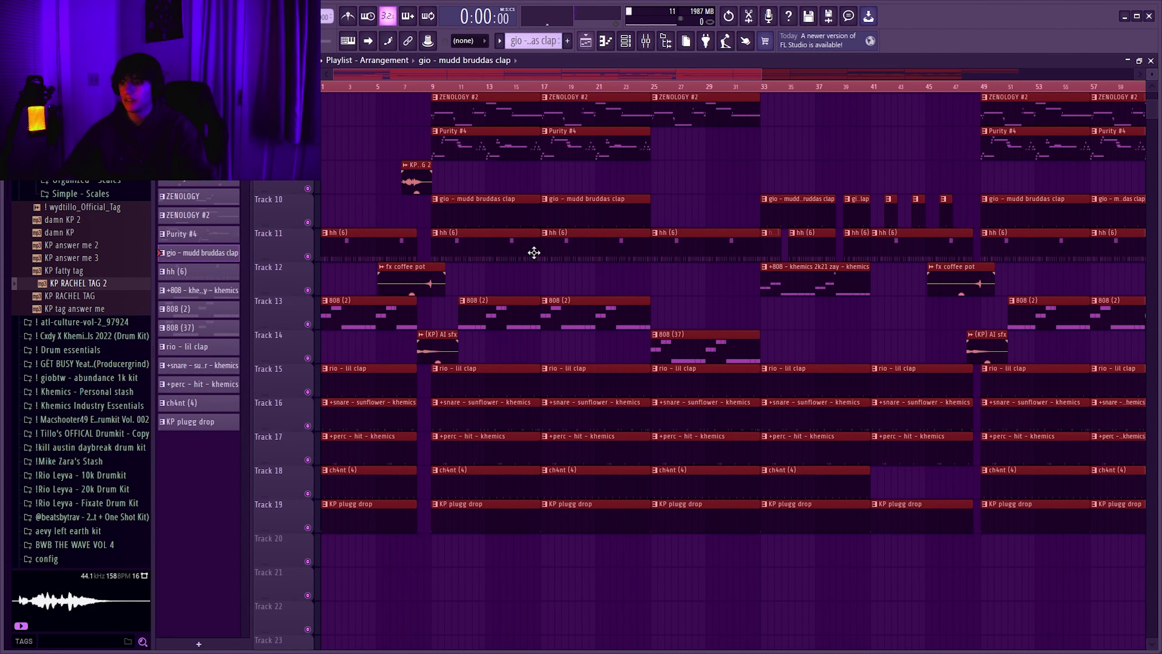
double_click(479, 381)
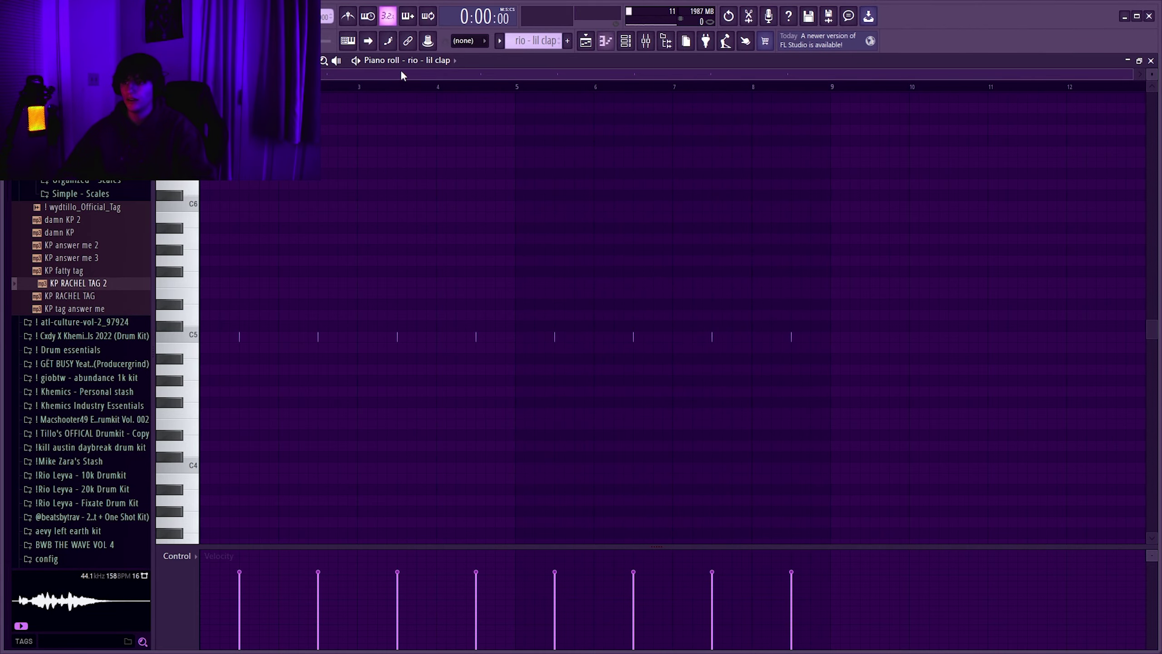
key("space")
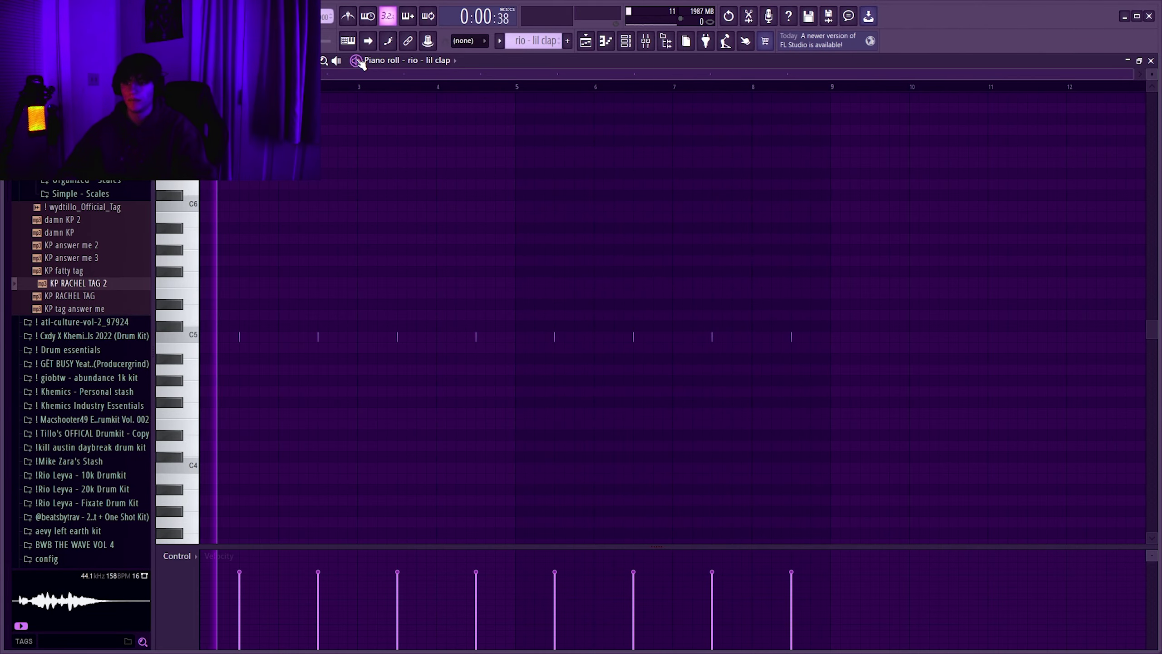
left_click(586, 41)
Step: Solo the gio mudd bruddas and rio - lil clap tracks from bar 9, then show 808 (2)'s notes with the channel list
right_click(308, 222)
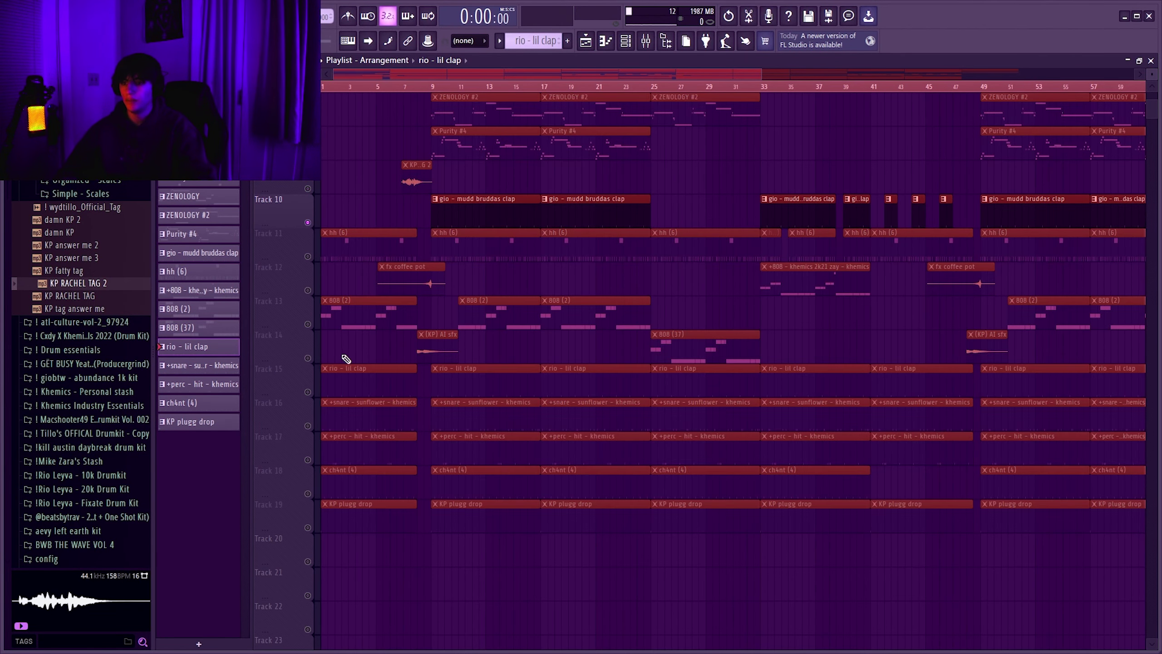
left_click(308, 391)
left_click(433, 87)
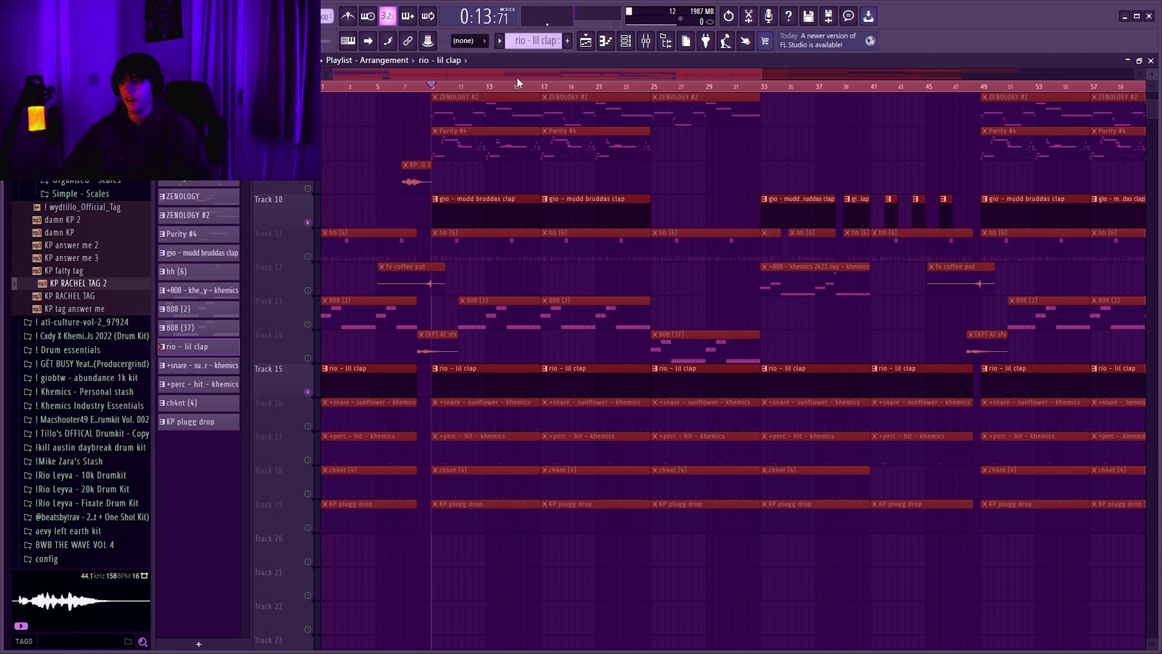
double_click(348, 301)
key("F6")
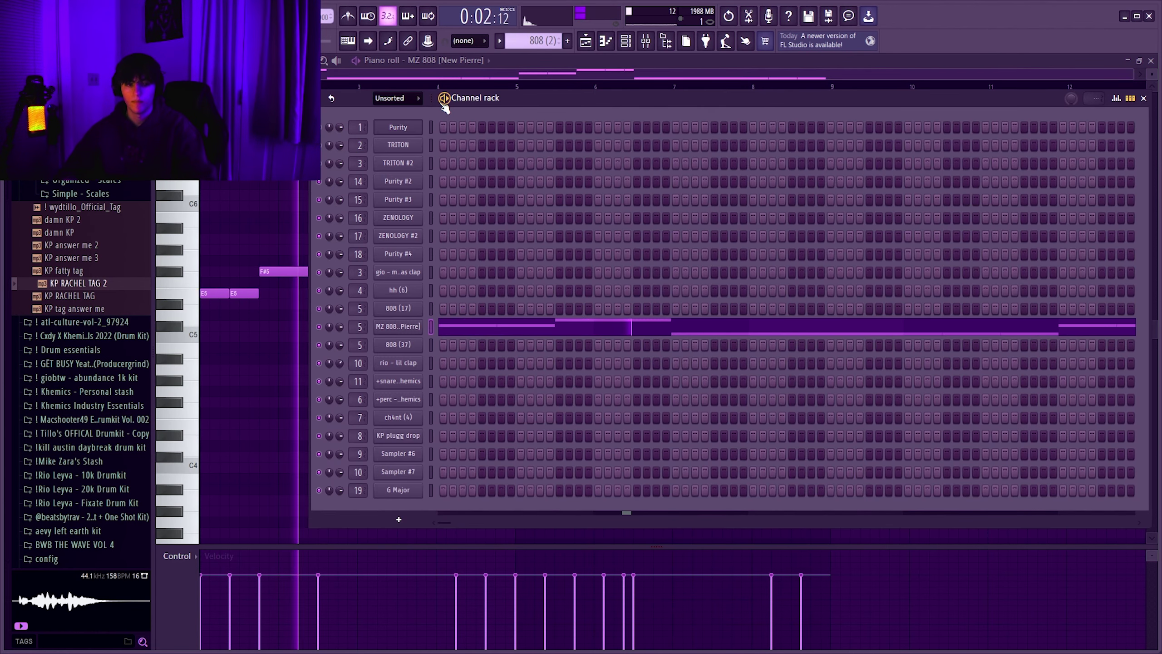
Step: Hide the channel list, stop playback and return to the arrangement view
right_click(406, 334)
key("F6")
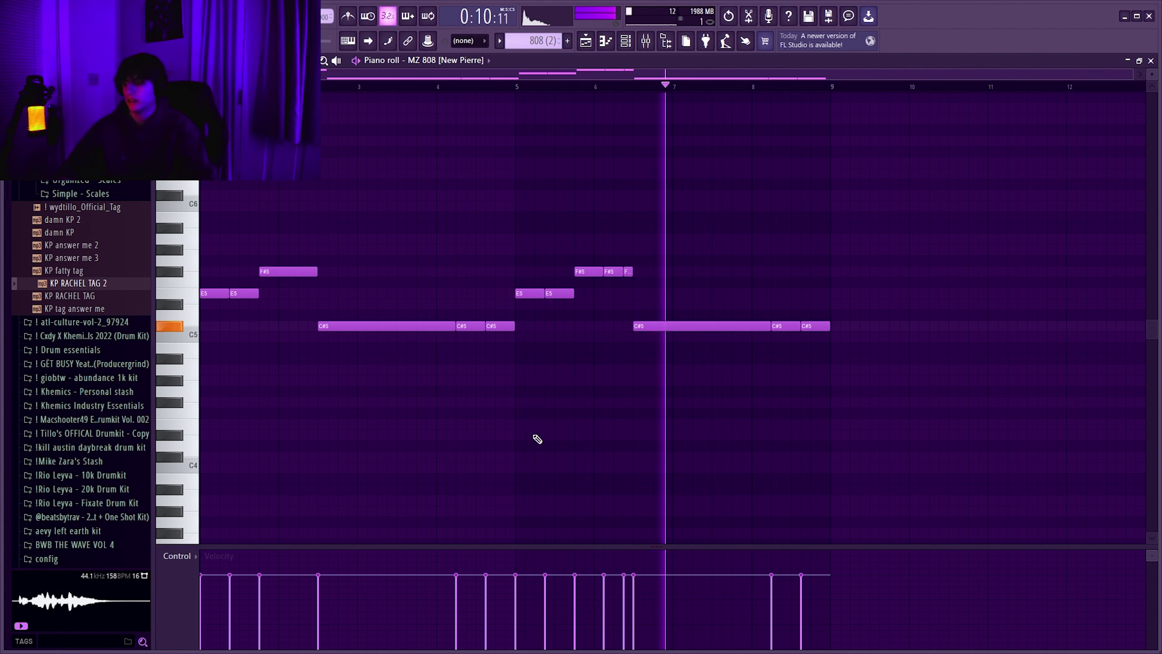
left_click(586, 41)
key("space")
Step: Play the 808 (37) pattern's notes, then bring up the 808 (17) pattern
double_click(676, 347)
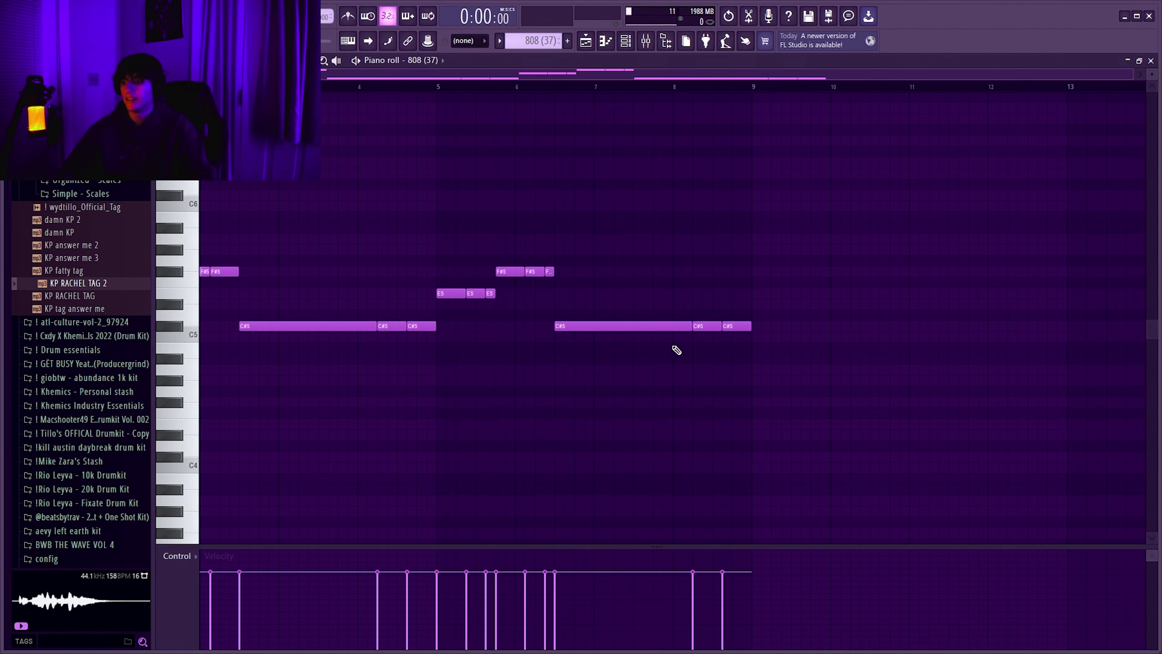
key("space")
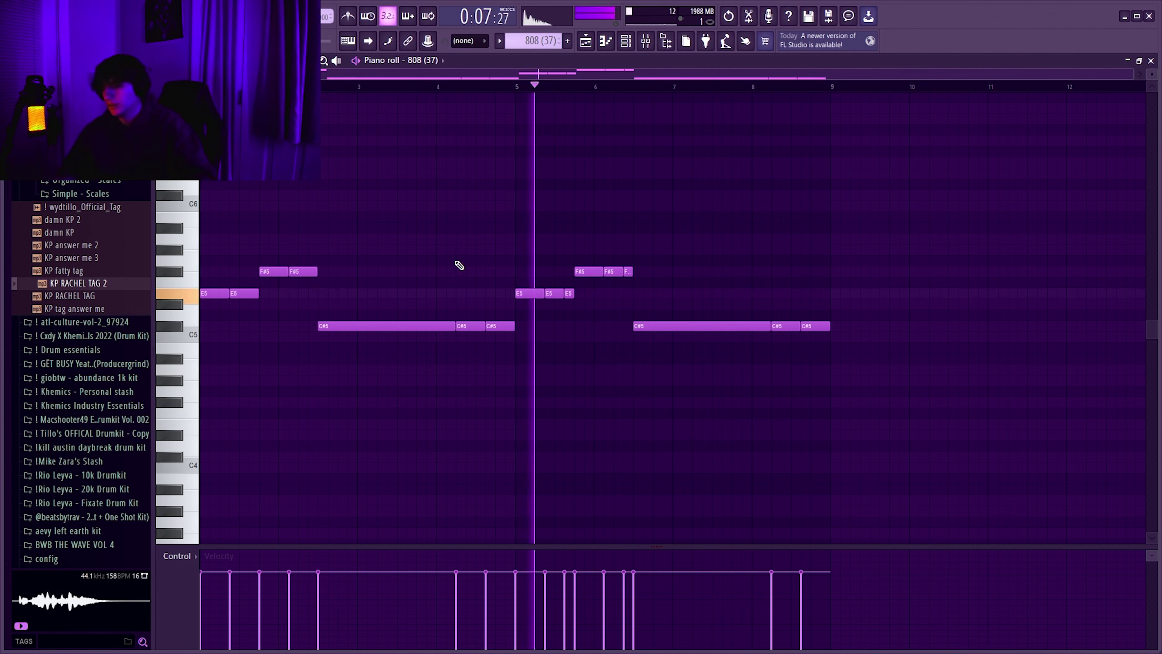
key("F5")
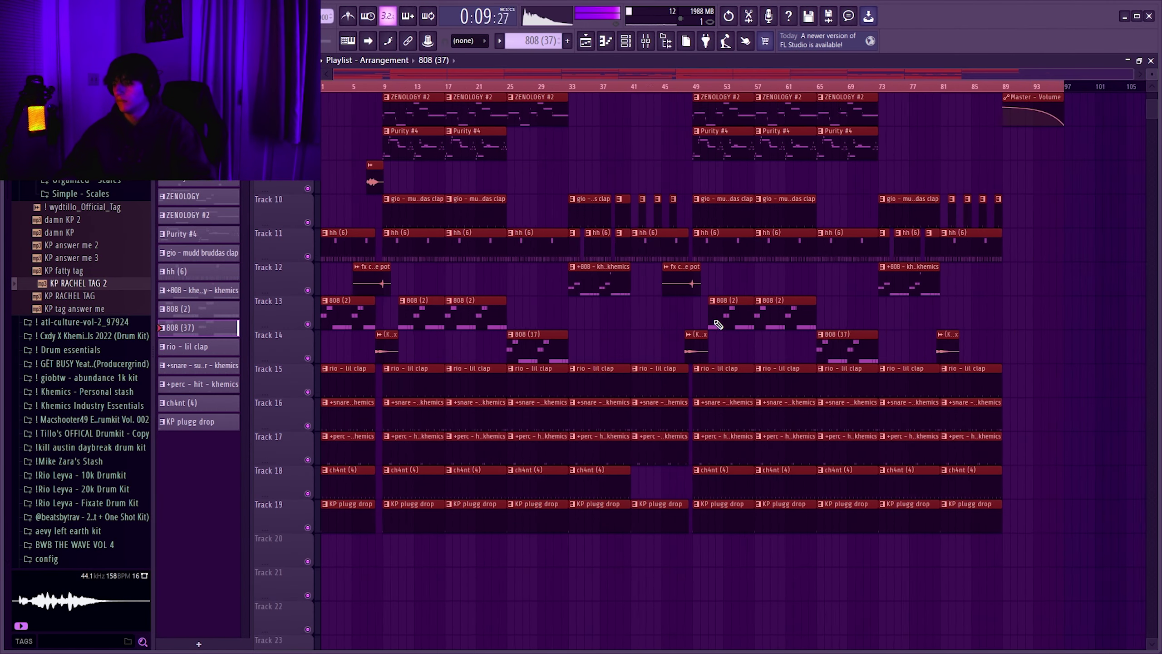
key("F7")
key("space")
key("space")
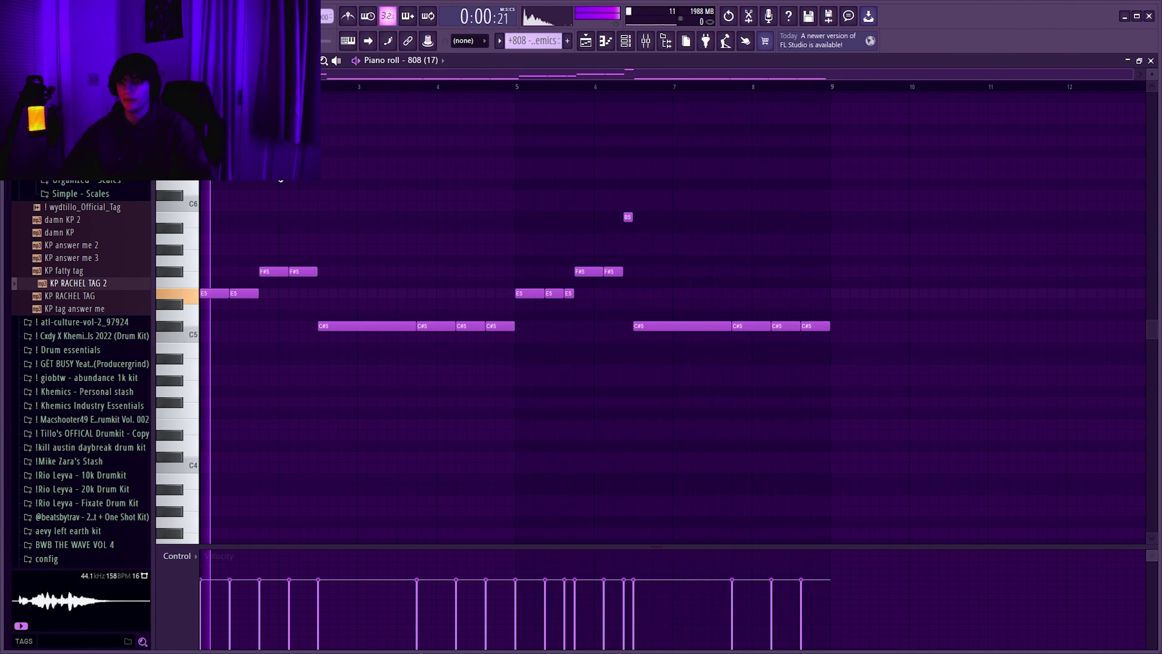
Step: Solo the snare on Track 16 plus the perc, ch4nt and plugg drop tracks 17–19
left_click(586, 43)
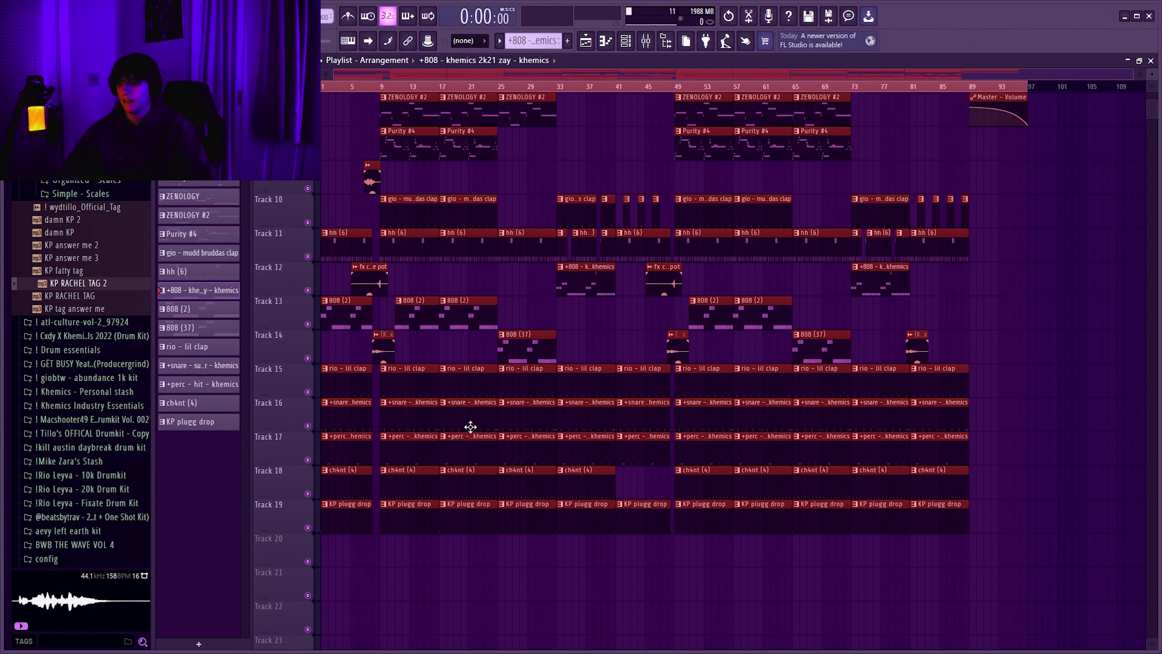
right_click(308, 426)
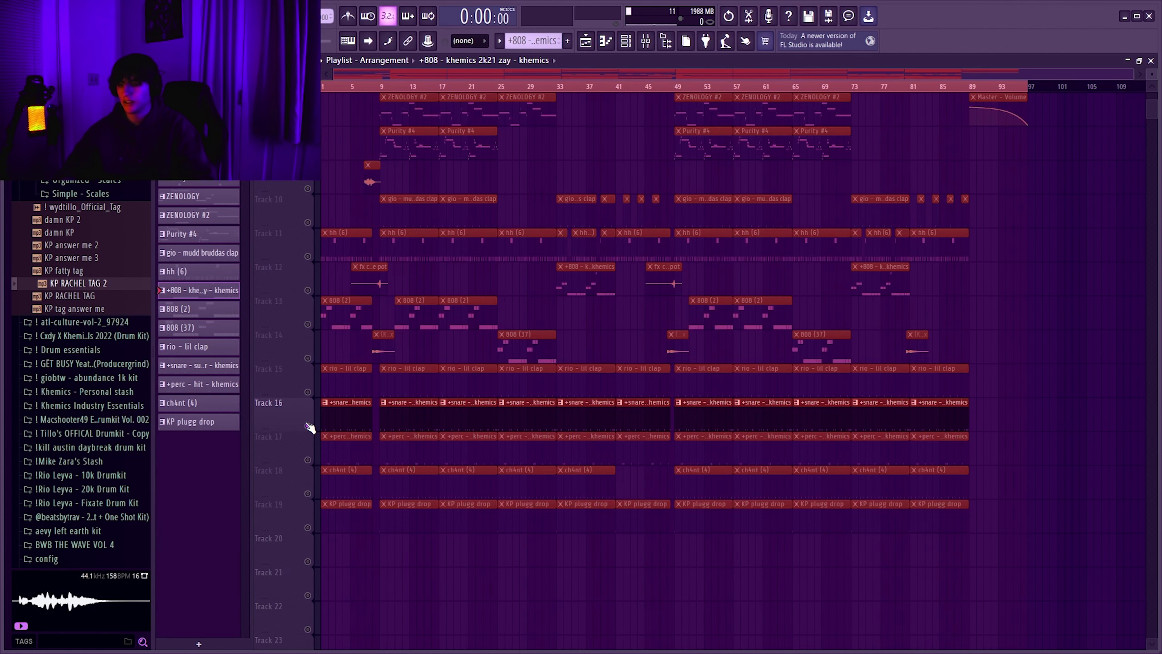
left_click_drag(311, 461, 308, 527)
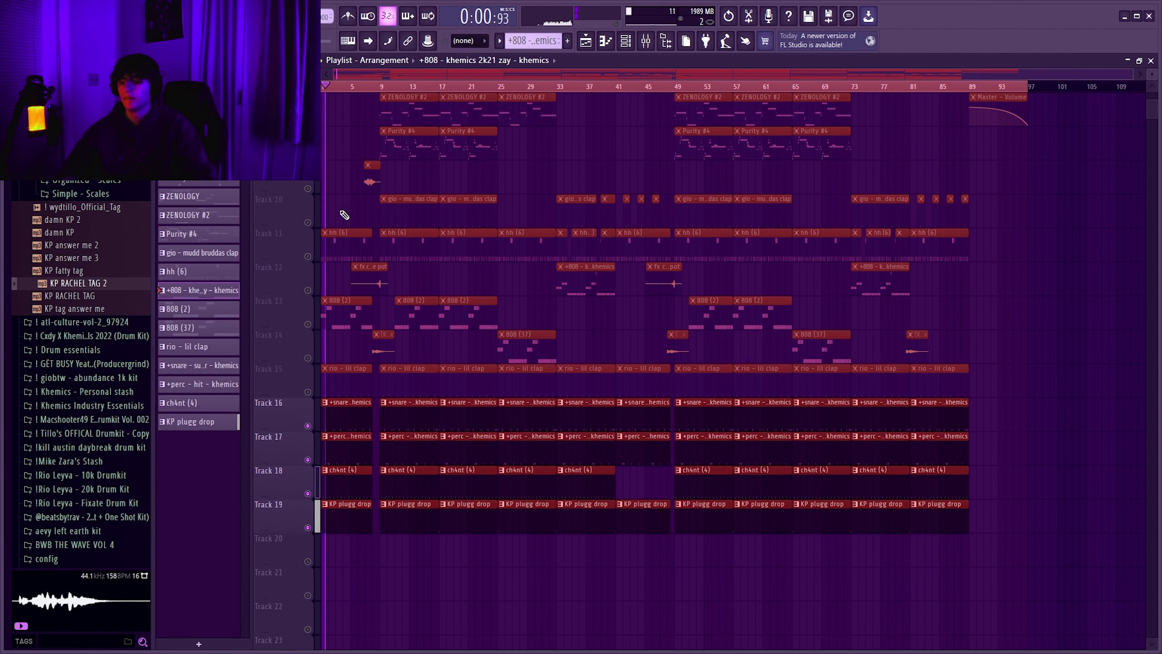
scroll(341, 222, "up", 2)
scroll(366, 212, "up", 6)
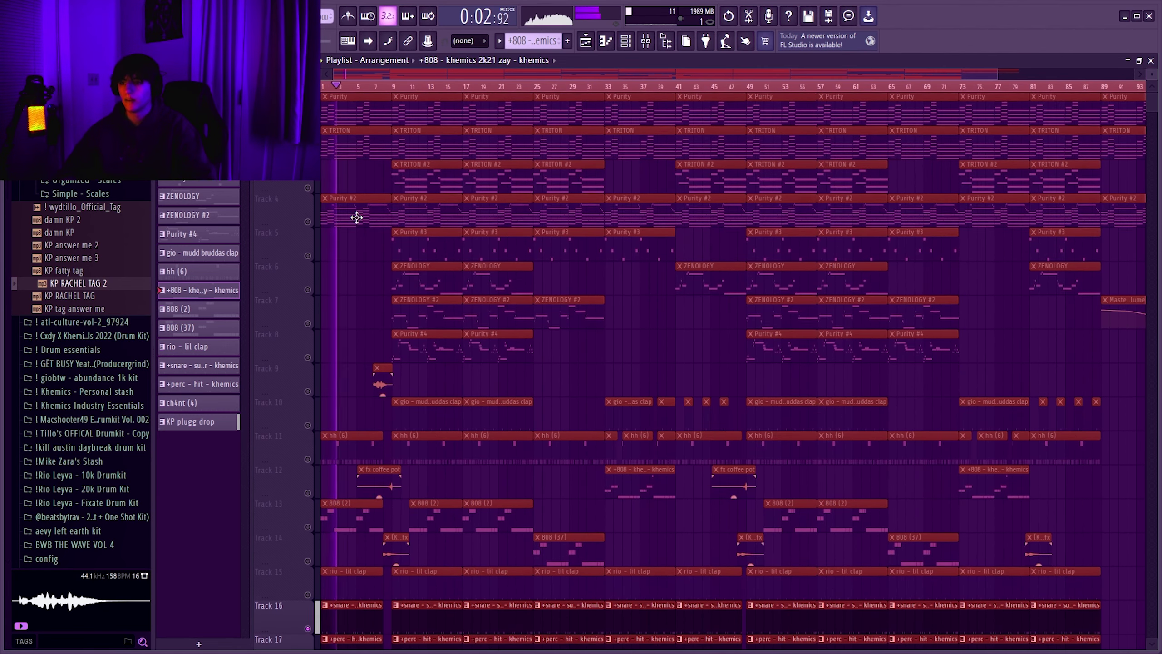
scroll(356, 219, "down", 5)
scroll(337, 290, "down", 2)
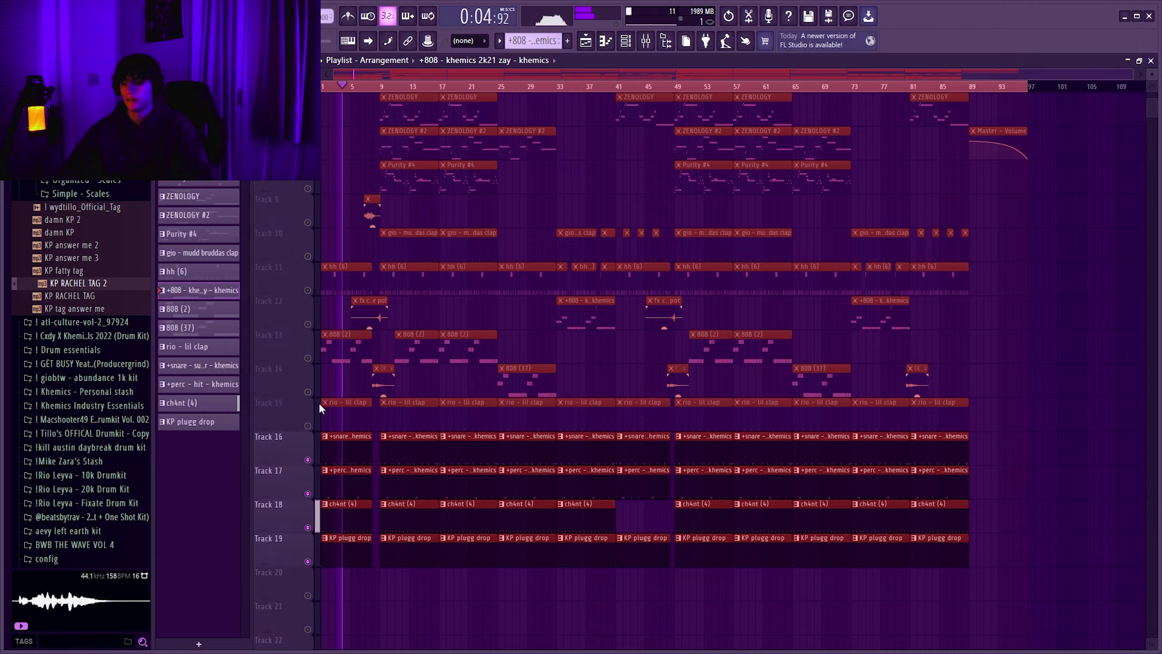
scroll(420, 70, "up", 4)
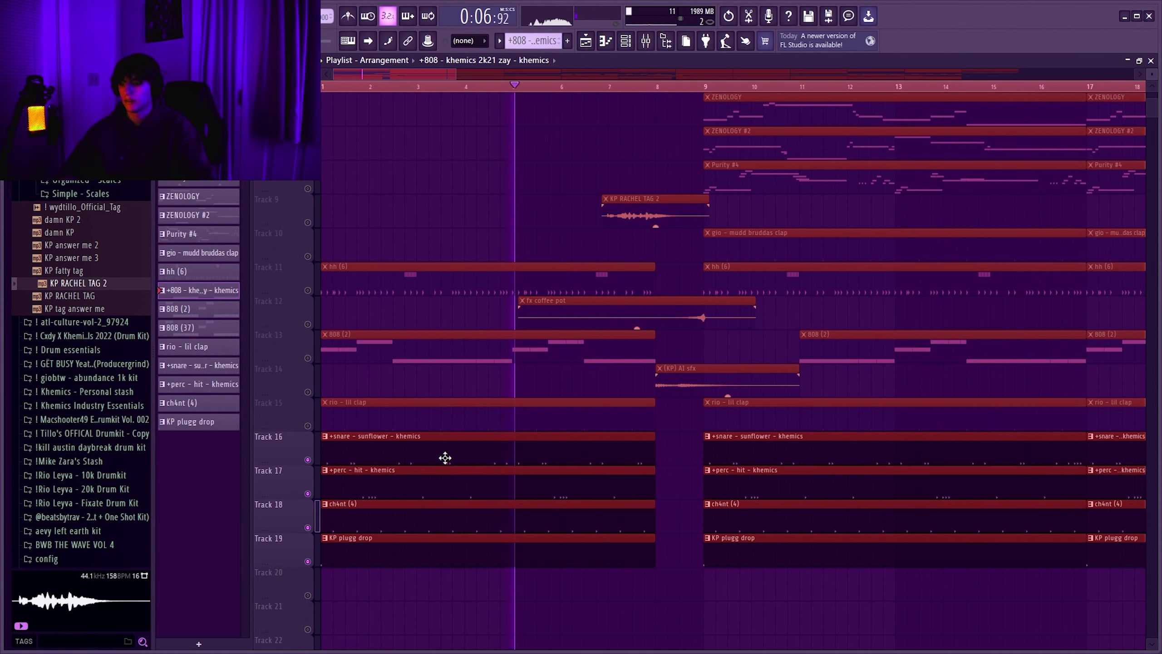
scroll(415, 391, "up", 2)
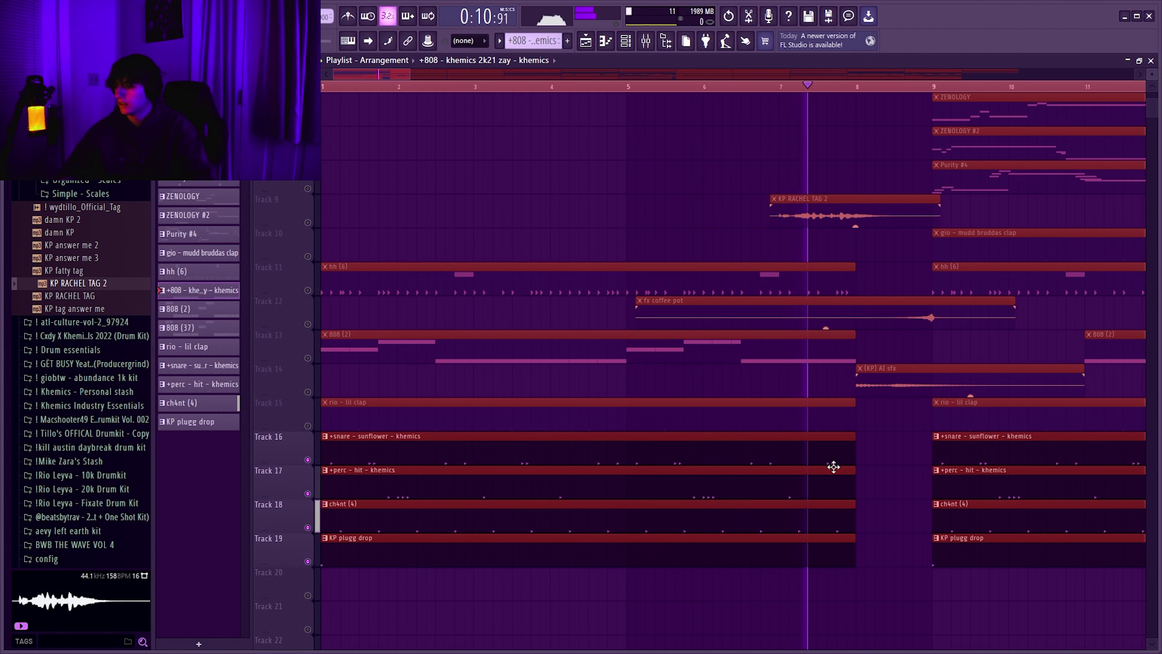
Step: Review the snare, +perc - hit - khemics and ch4nt (4) clips, then open KP plugg drop's notes
double_click(412, 454)
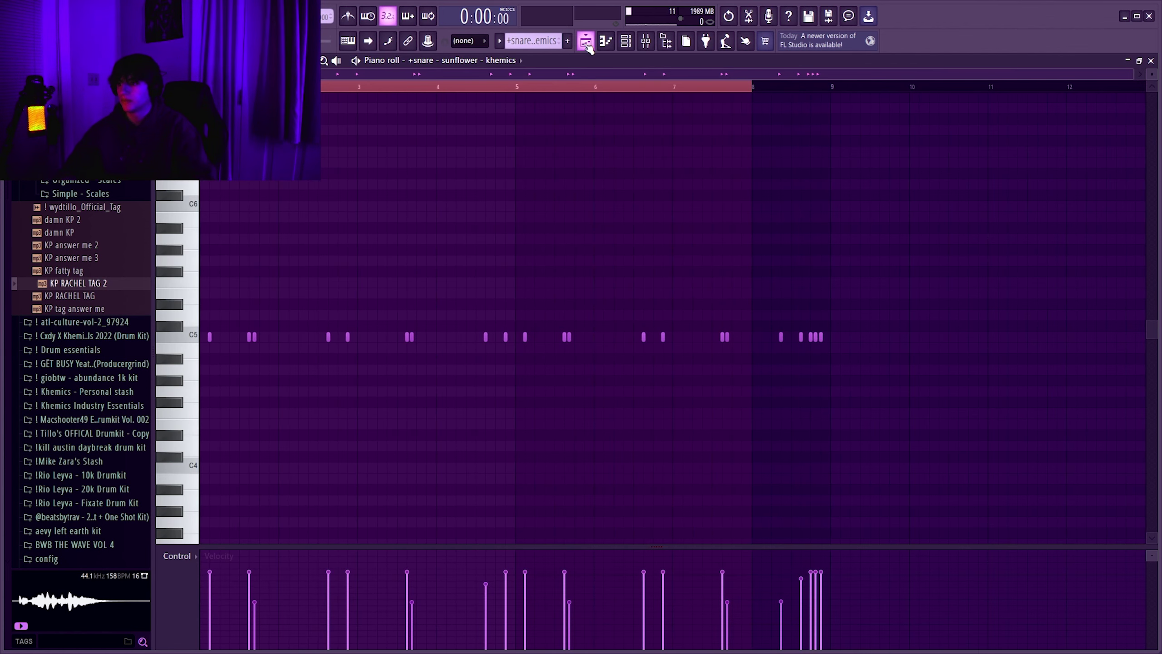
left_click(586, 42)
double_click(509, 486)
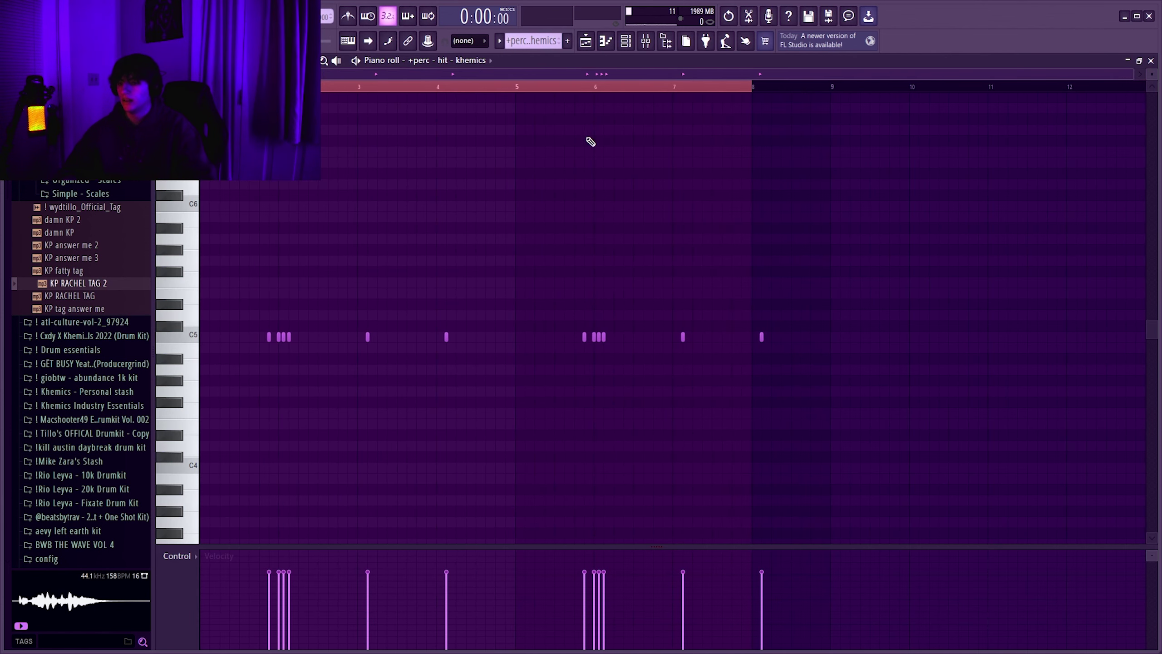
left_click(606, 48)
double_click(464, 529)
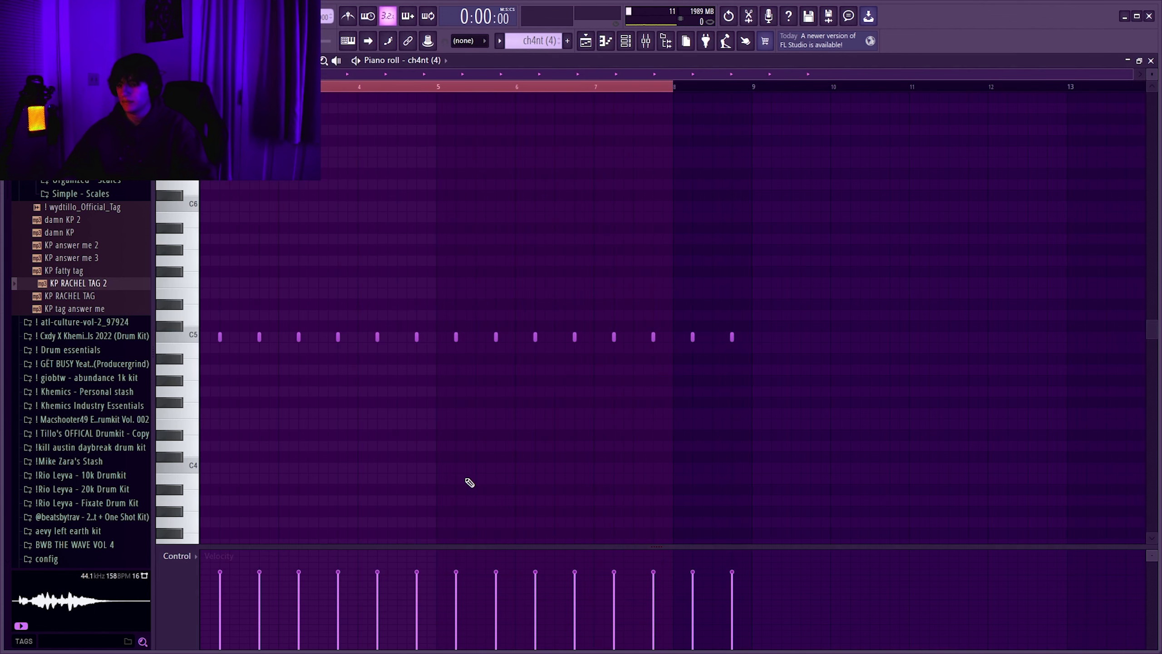
left_click(588, 43)
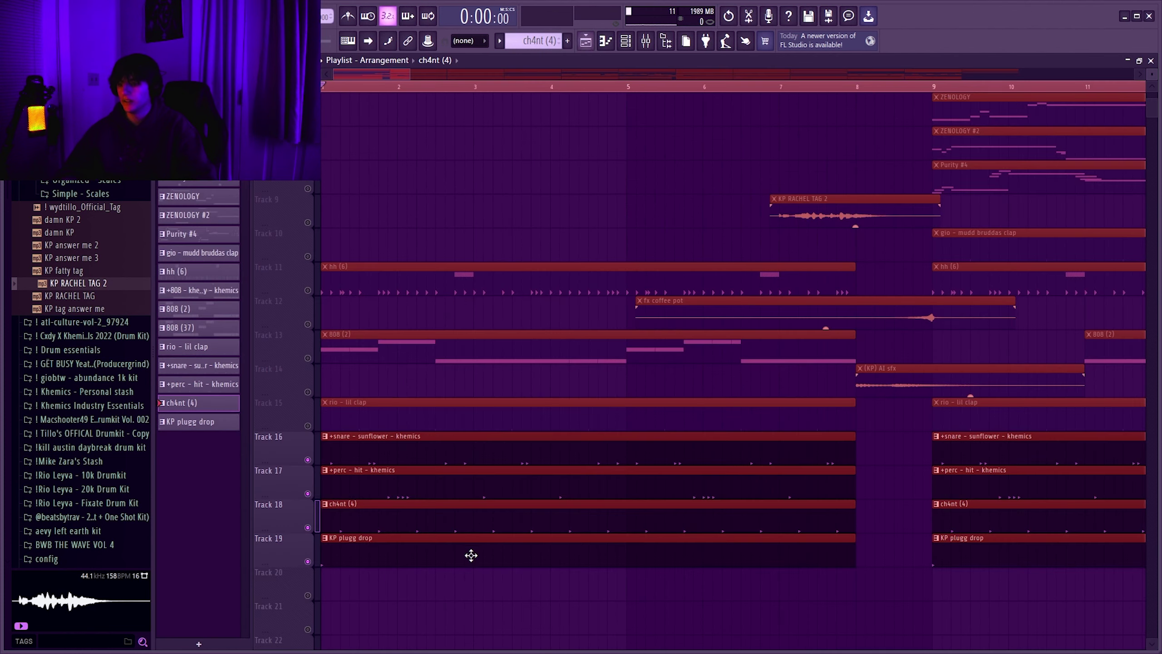
double_click(469, 559)
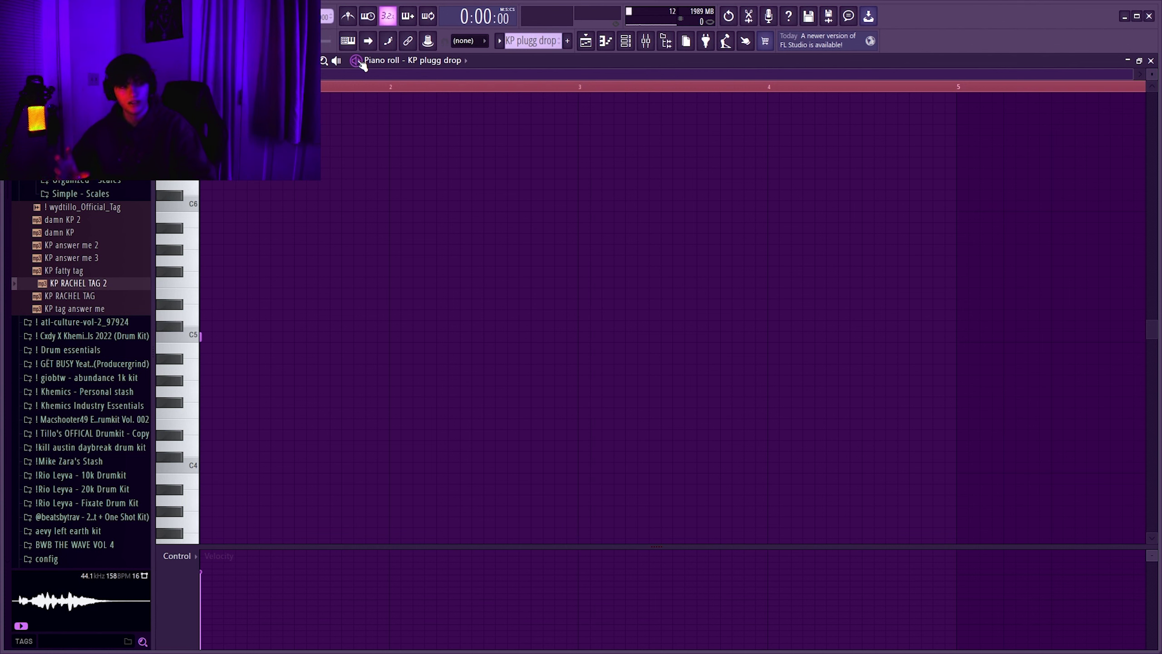
Step: Play the KP plugg drop pattern, then return to the full arrangement
key("space")
key("space")
key("F5")
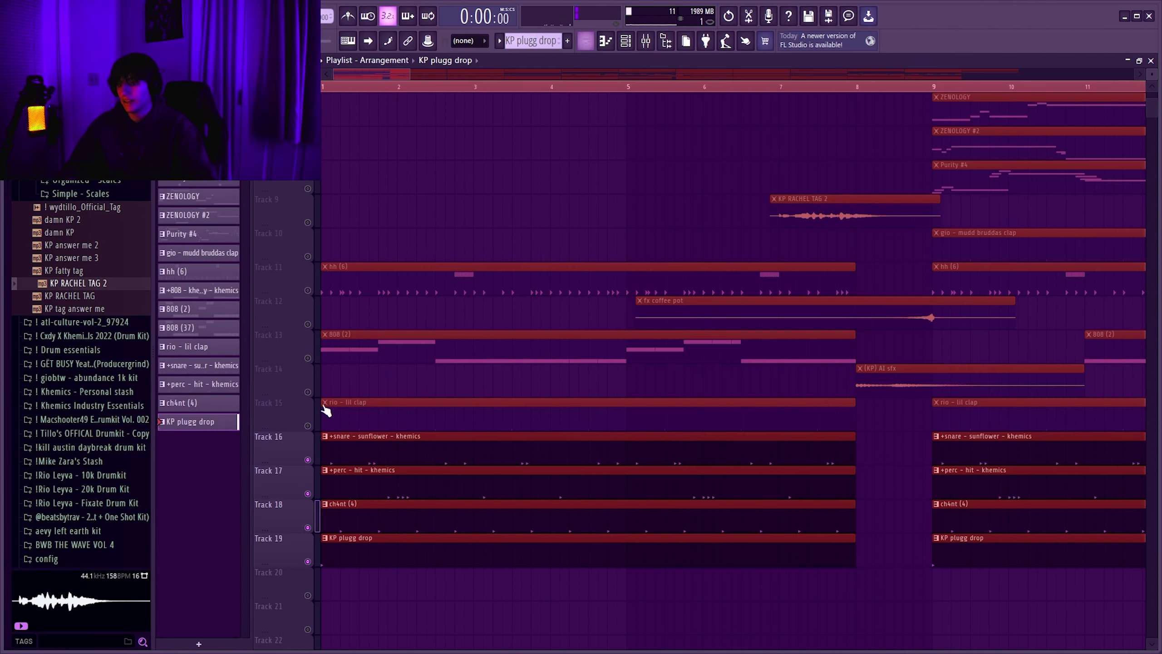
scroll(310, 526, "down", 5)
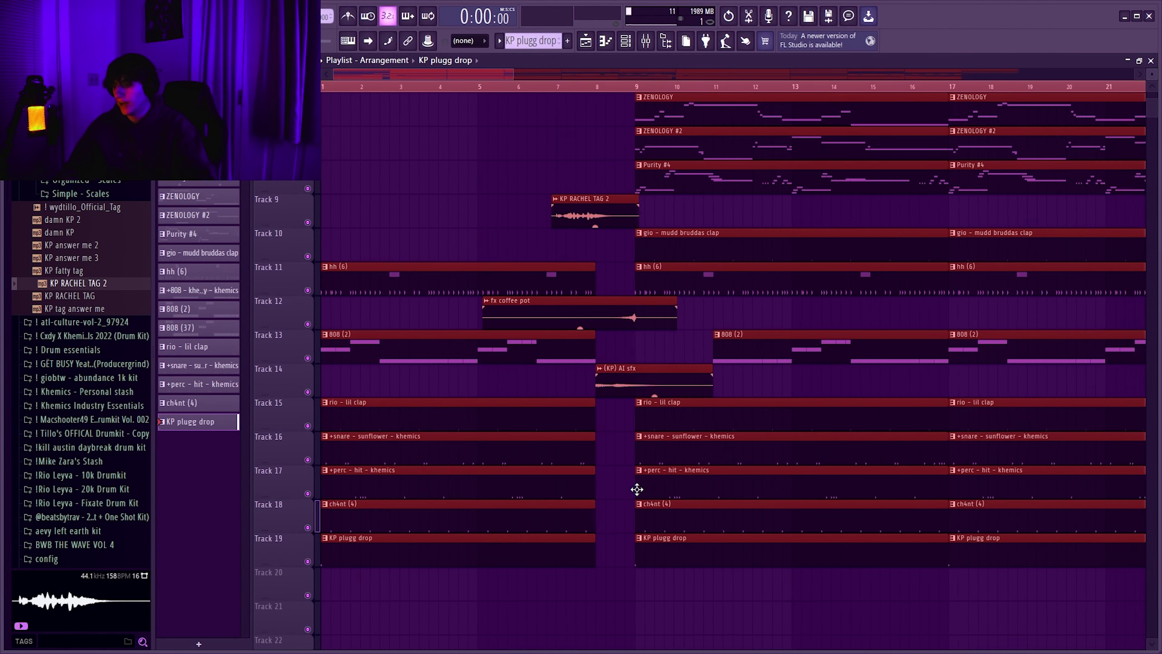
scroll(624, 494, "up", 5)
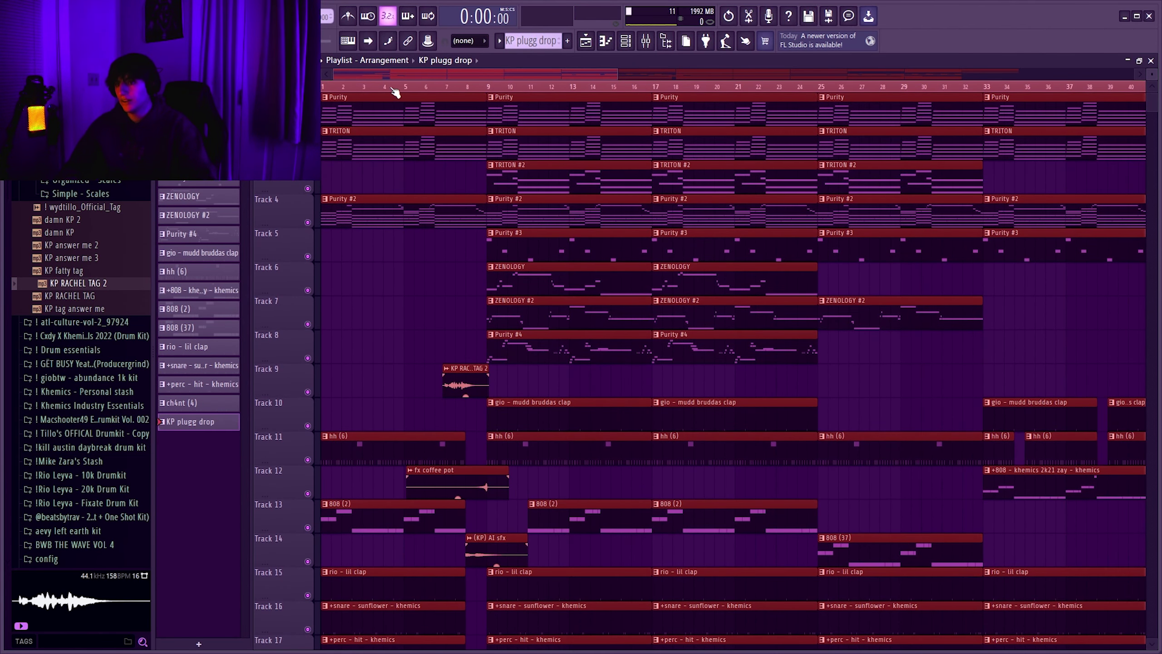
Step: Play the whole beat from the start with every track audible, through the Master - Volume fade
key("space")
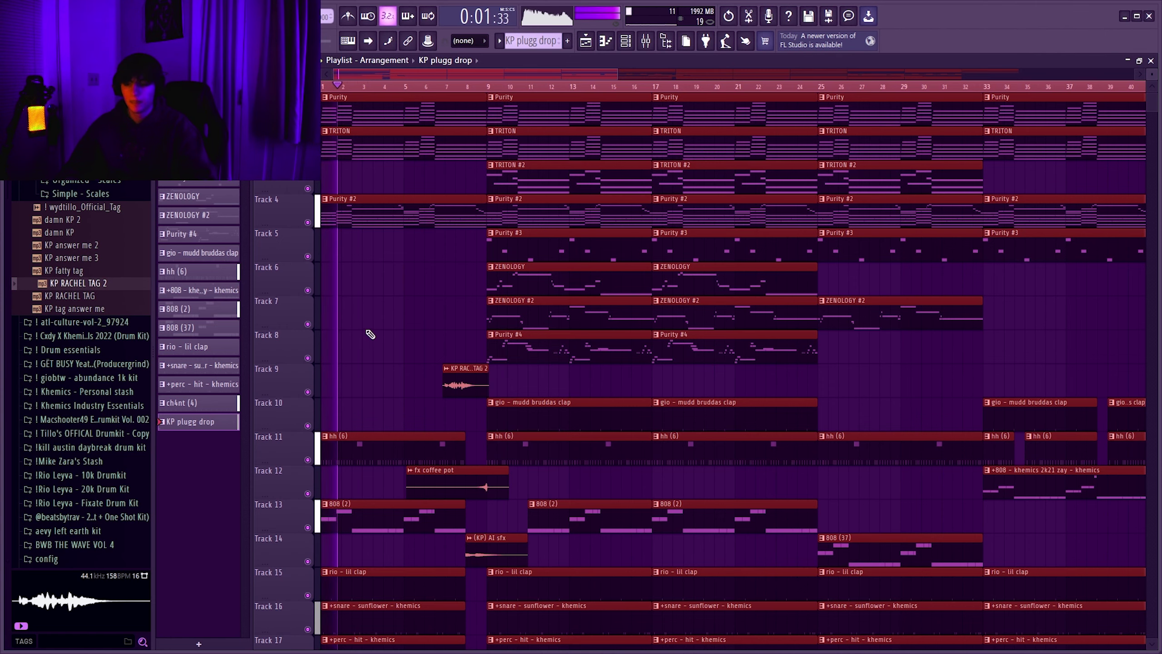
scroll(369, 335, "down", 3)
scroll(369, 334, "down", 1)
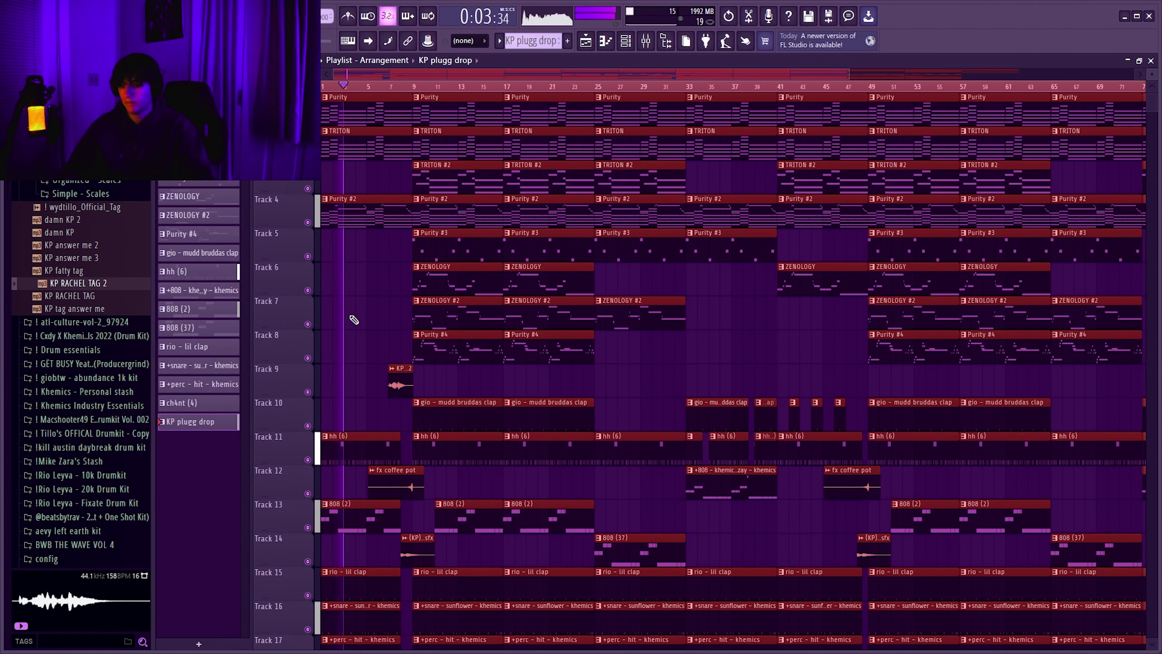
scroll(354, 320, "up", 2)
scroll(348, 412, "down", 3)
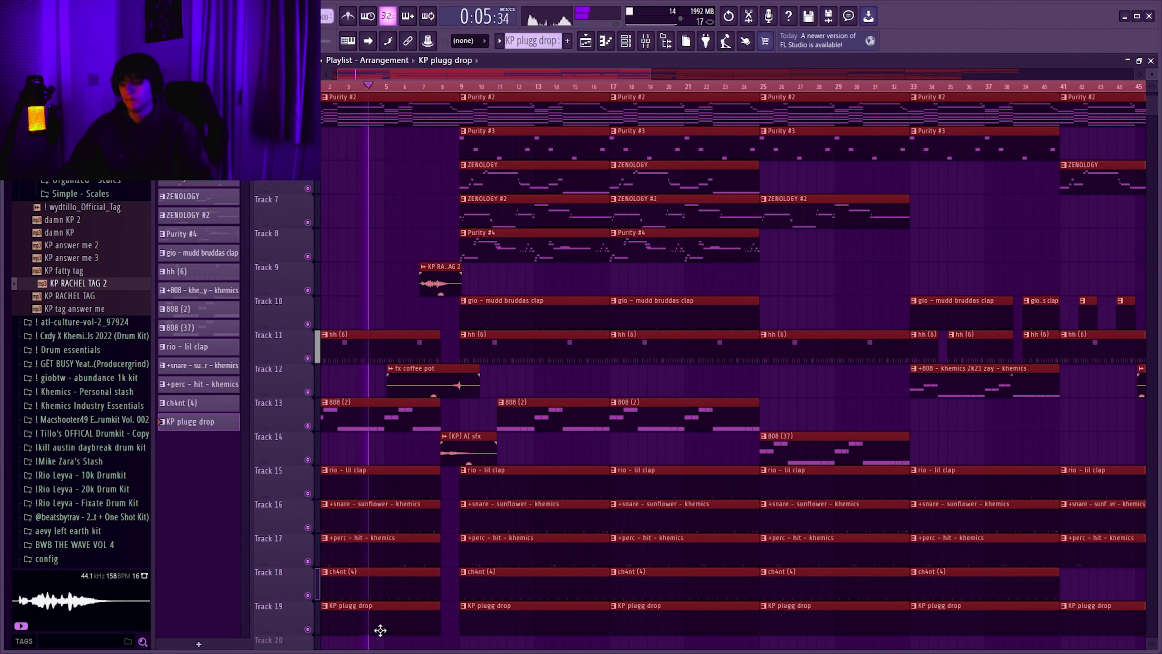
scroll(383, 616, "down", 3)
scroll(366, 564, "up", 3)
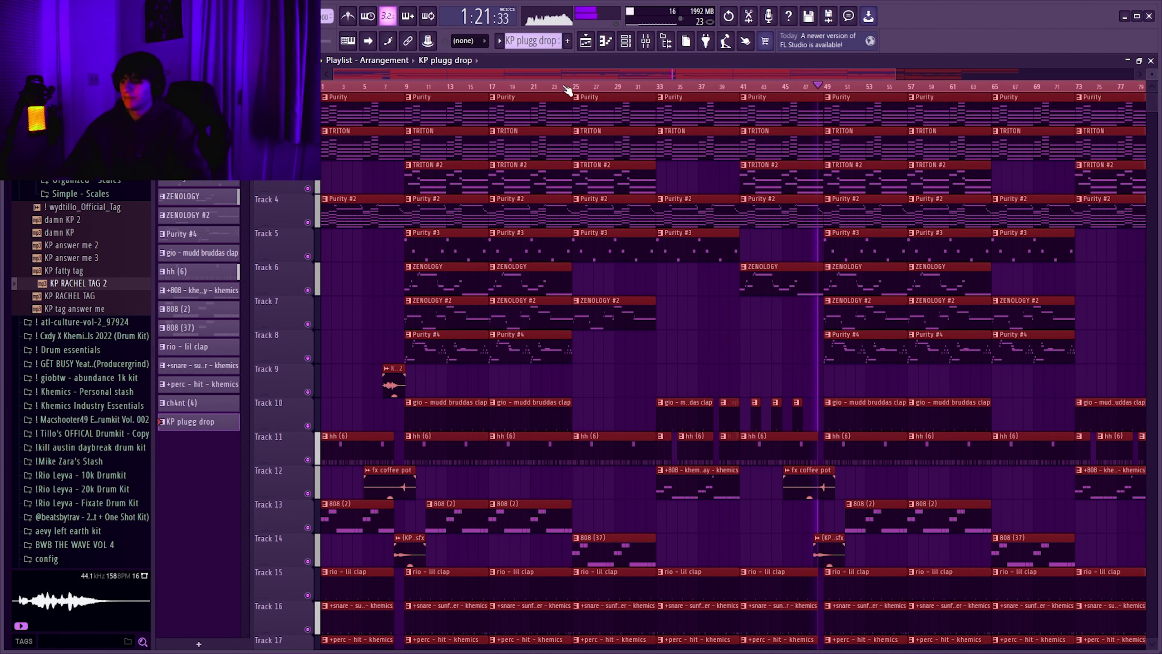
scroll(568, 90, "down", 2)
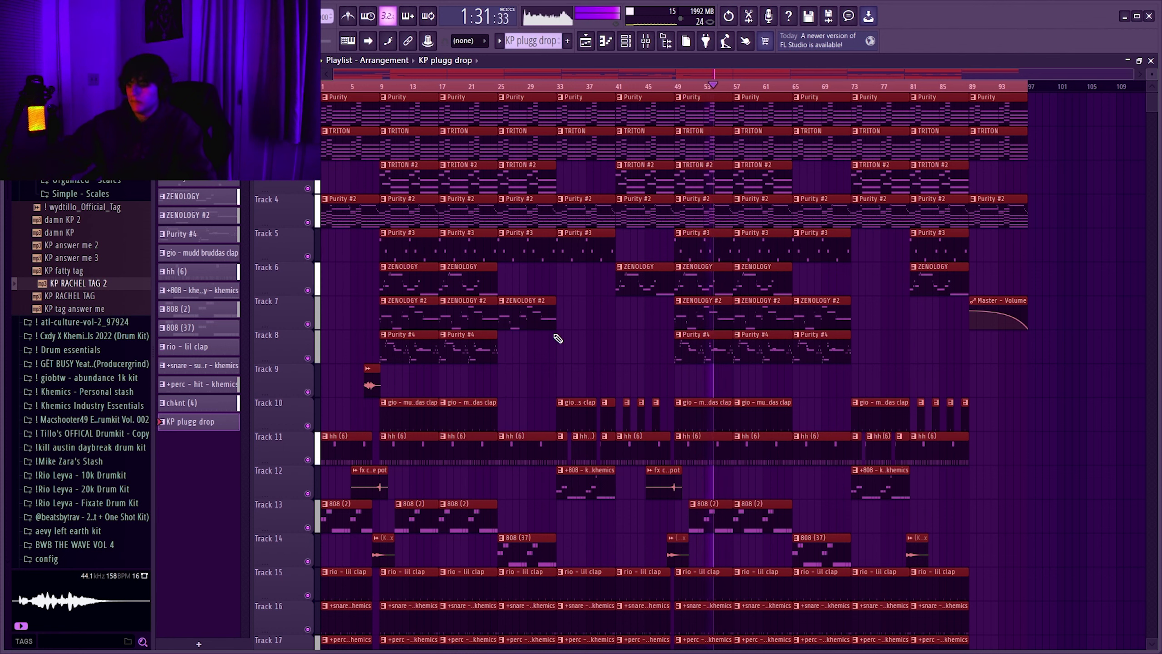
Step: Stop the full-song playback, resetting the position to the start of the arrangement
key("space")
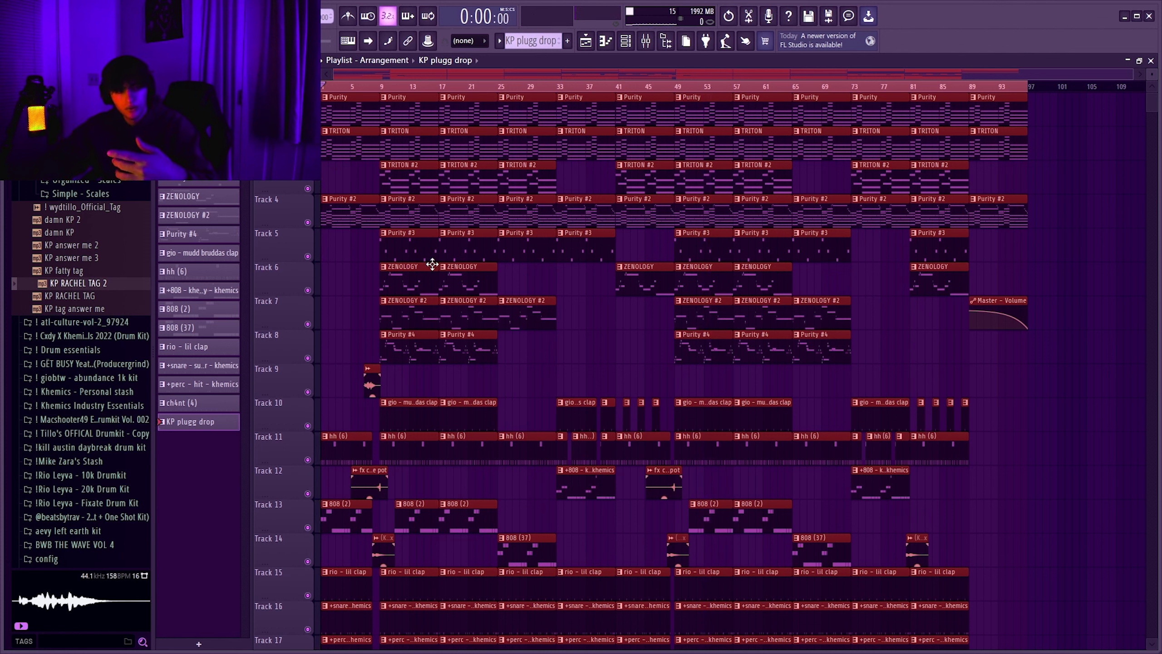